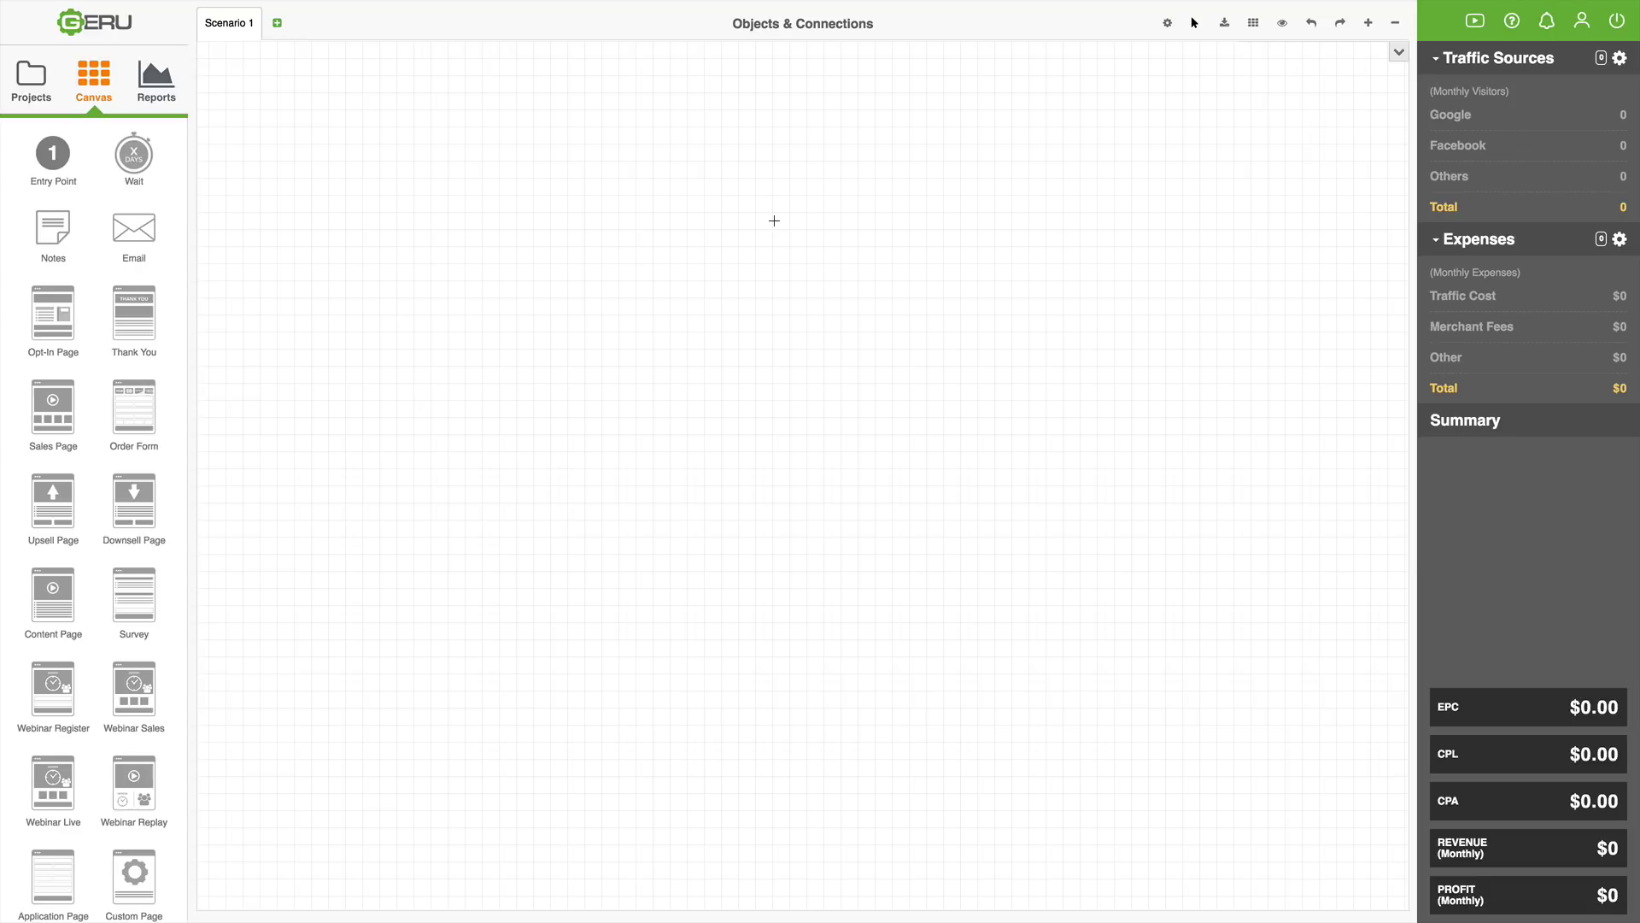
# Step: Turn off area selection on the empty Scenario 1 canvas to use the arrow pointer
pyautogui.click(246, 286)
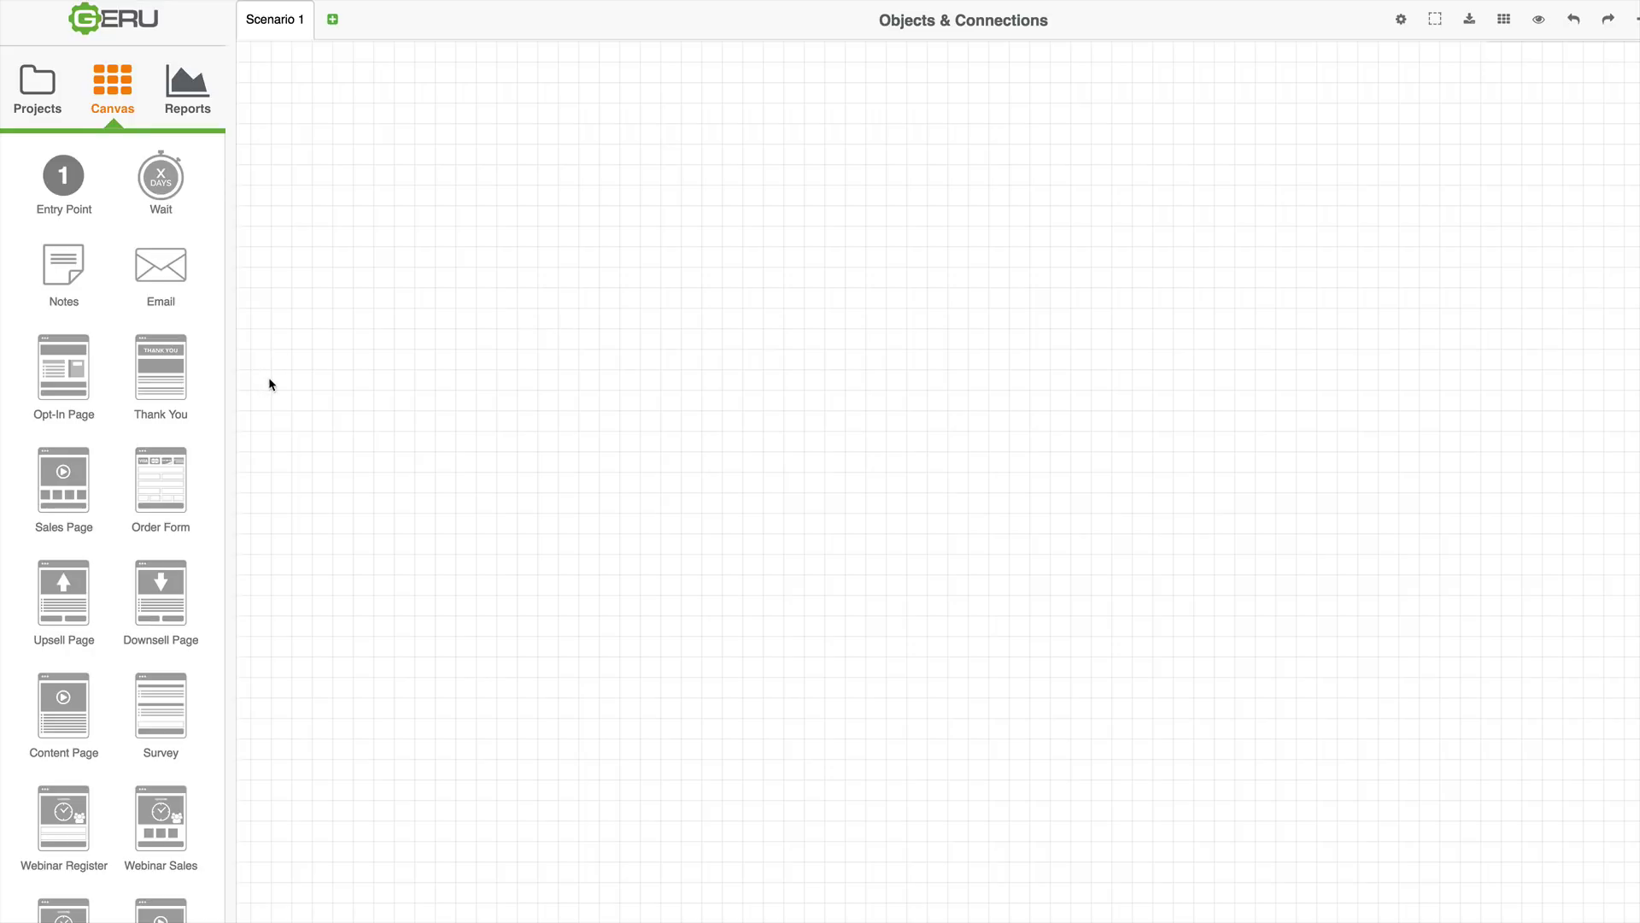
# Step: Drop an Opt-In Page from the Canvas sidebar onto the Scenario 1 grid
pyautogui.moveTo(64, 376); pyautogui.dragTo(608, 272)
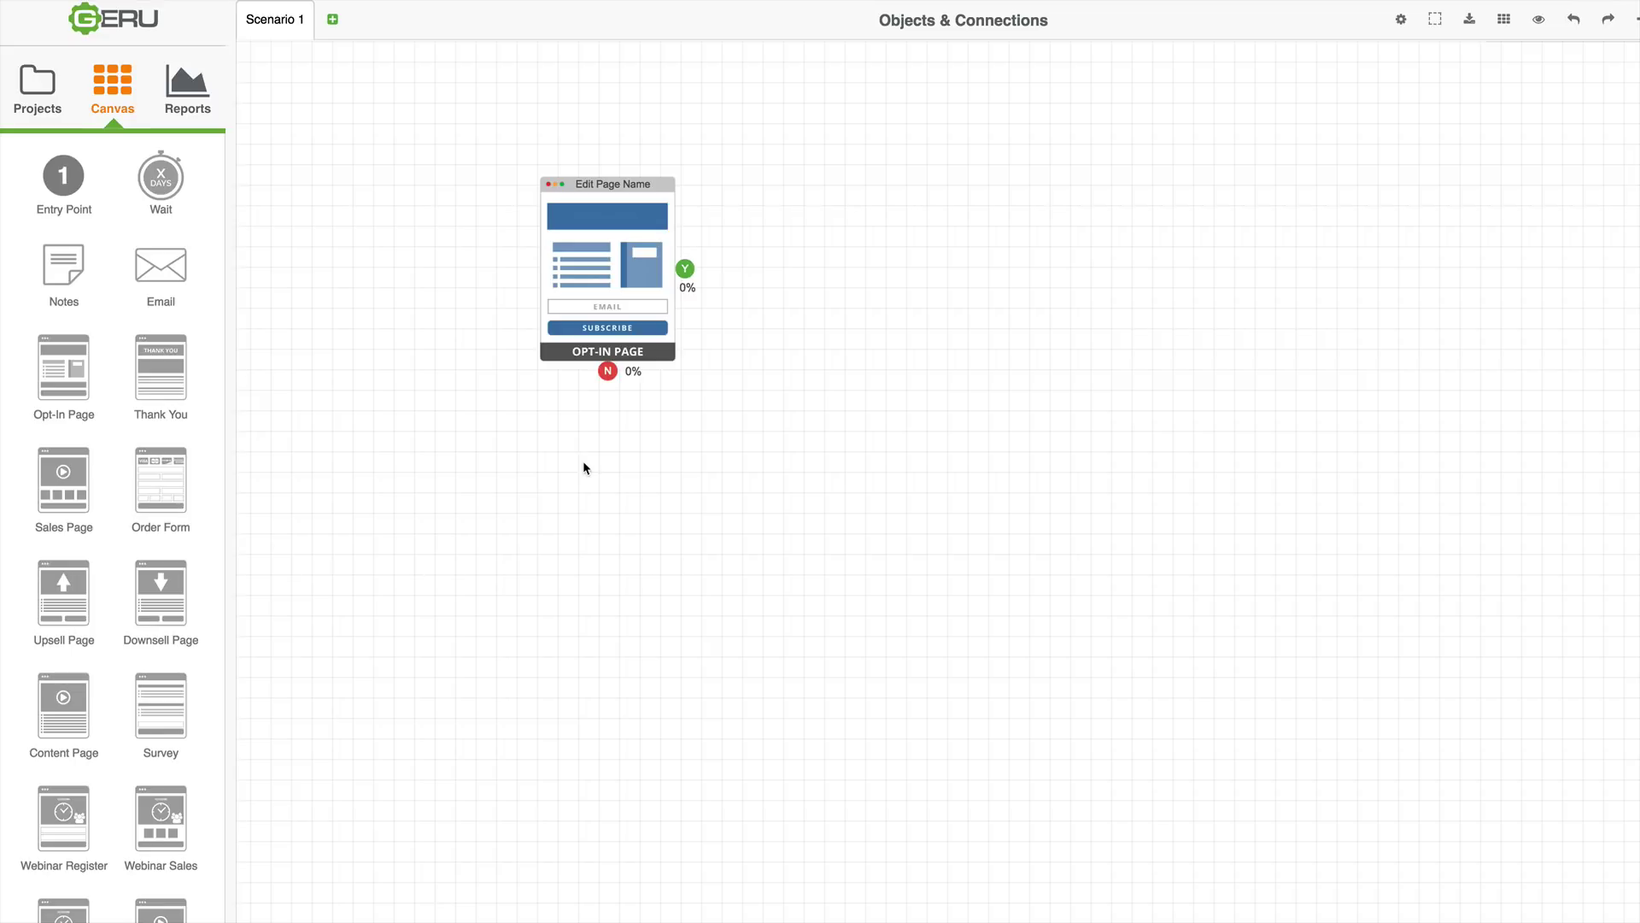
# Step: Add a Thank You Page and line it up beside the Opt-In Page, linked from its yes outcome
pyautogui.moveTo(160, 376); pyautogui.dragTo(977, 315)
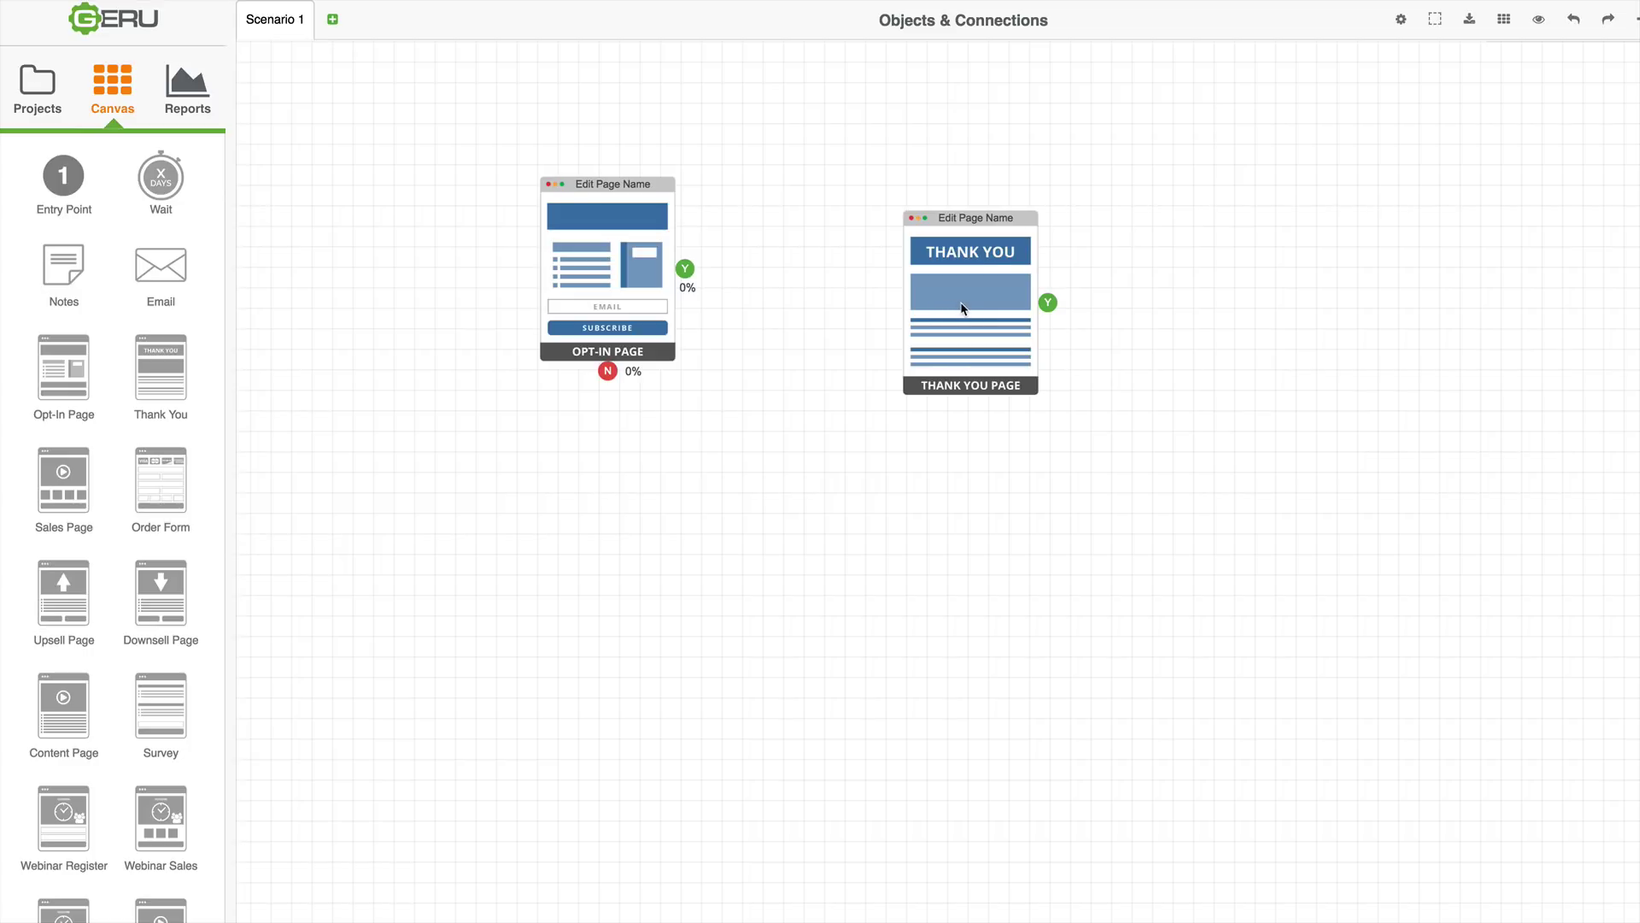
pyautogui.moveTo(979, 308); pyautogui.dragTo(823, 280)
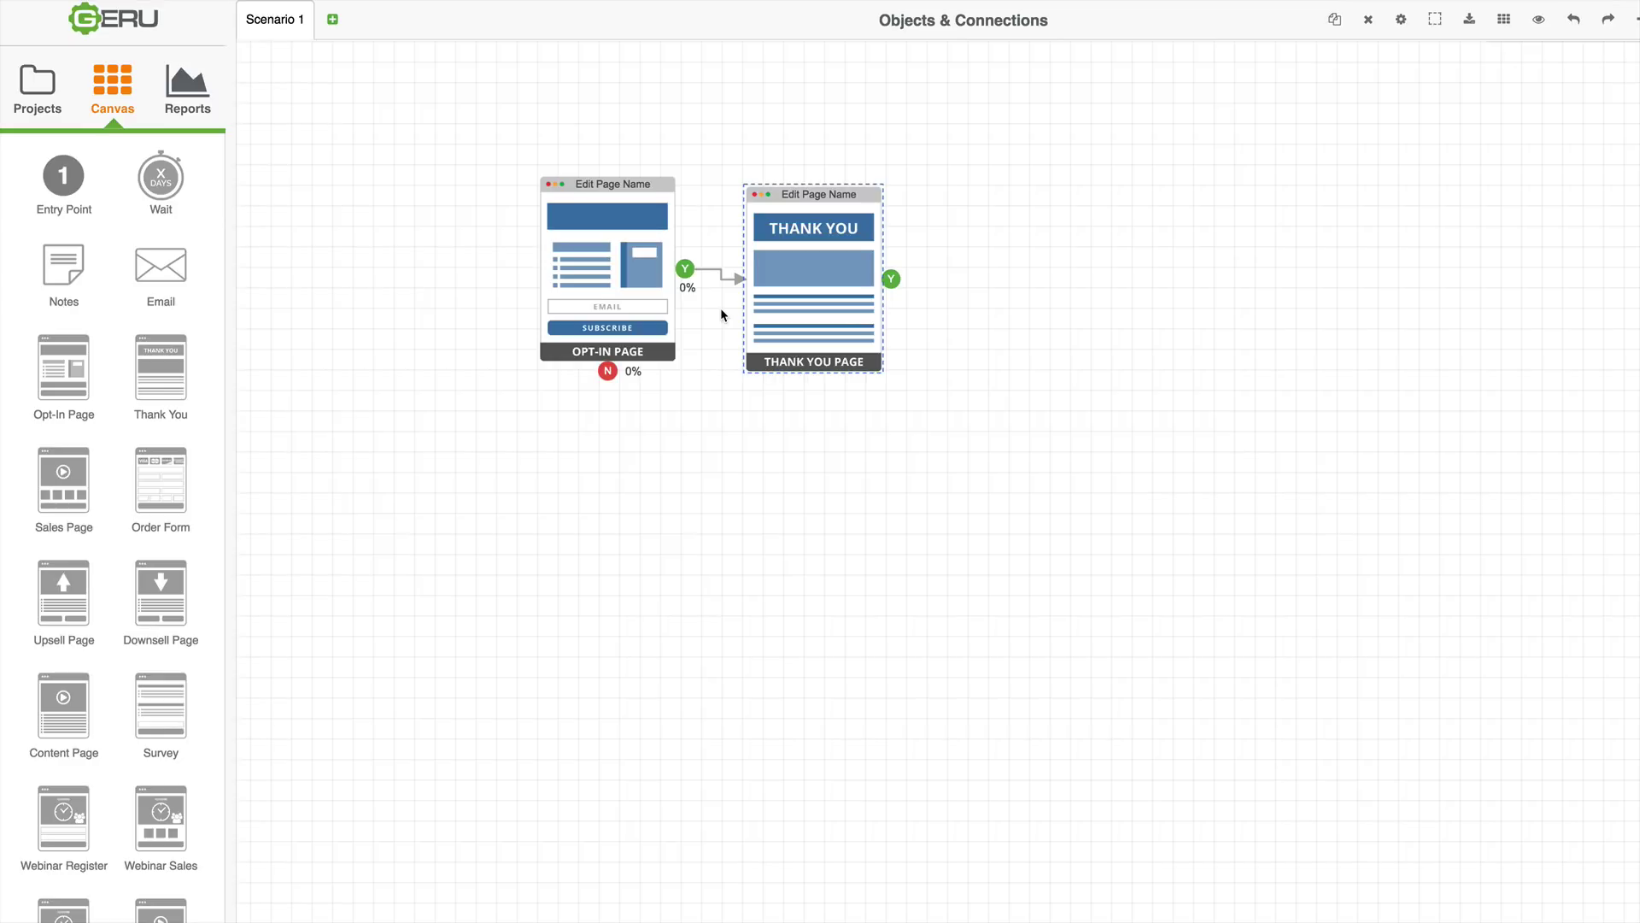
pyautogui.moveTo(810, 267)
pyautogui.mouseDown()
pyautogui.moveTo(857, 268)
pyautogui.moveTo(989, 391)
pyautogui.moveTo(1038, 270)
pyautogui.moveTo(1195, 178)
pyautogui.moveTo(1226, 177)
pyautogui.moveTo(1296, 252)
pyautogui.moveTo(822, 258)
pyautogui.mouseUp()
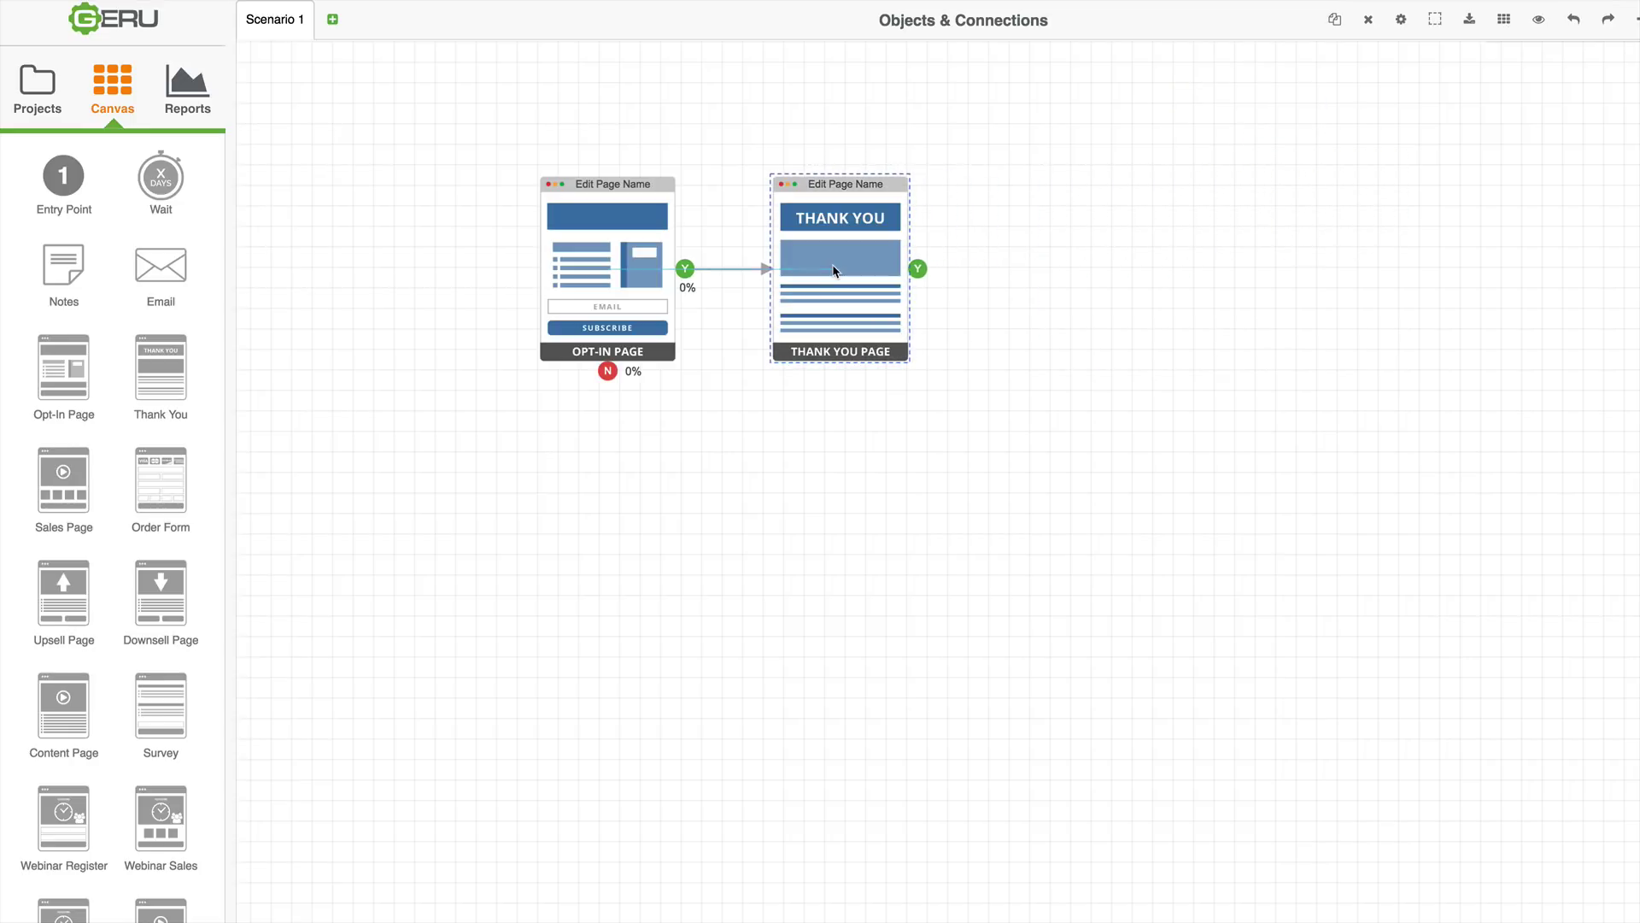
# Step: Delete the connector from the Opt-In Page, then delete the Thank You Page itself
pyautogui.click(921, 444)
pyautogui.click(723, 268)
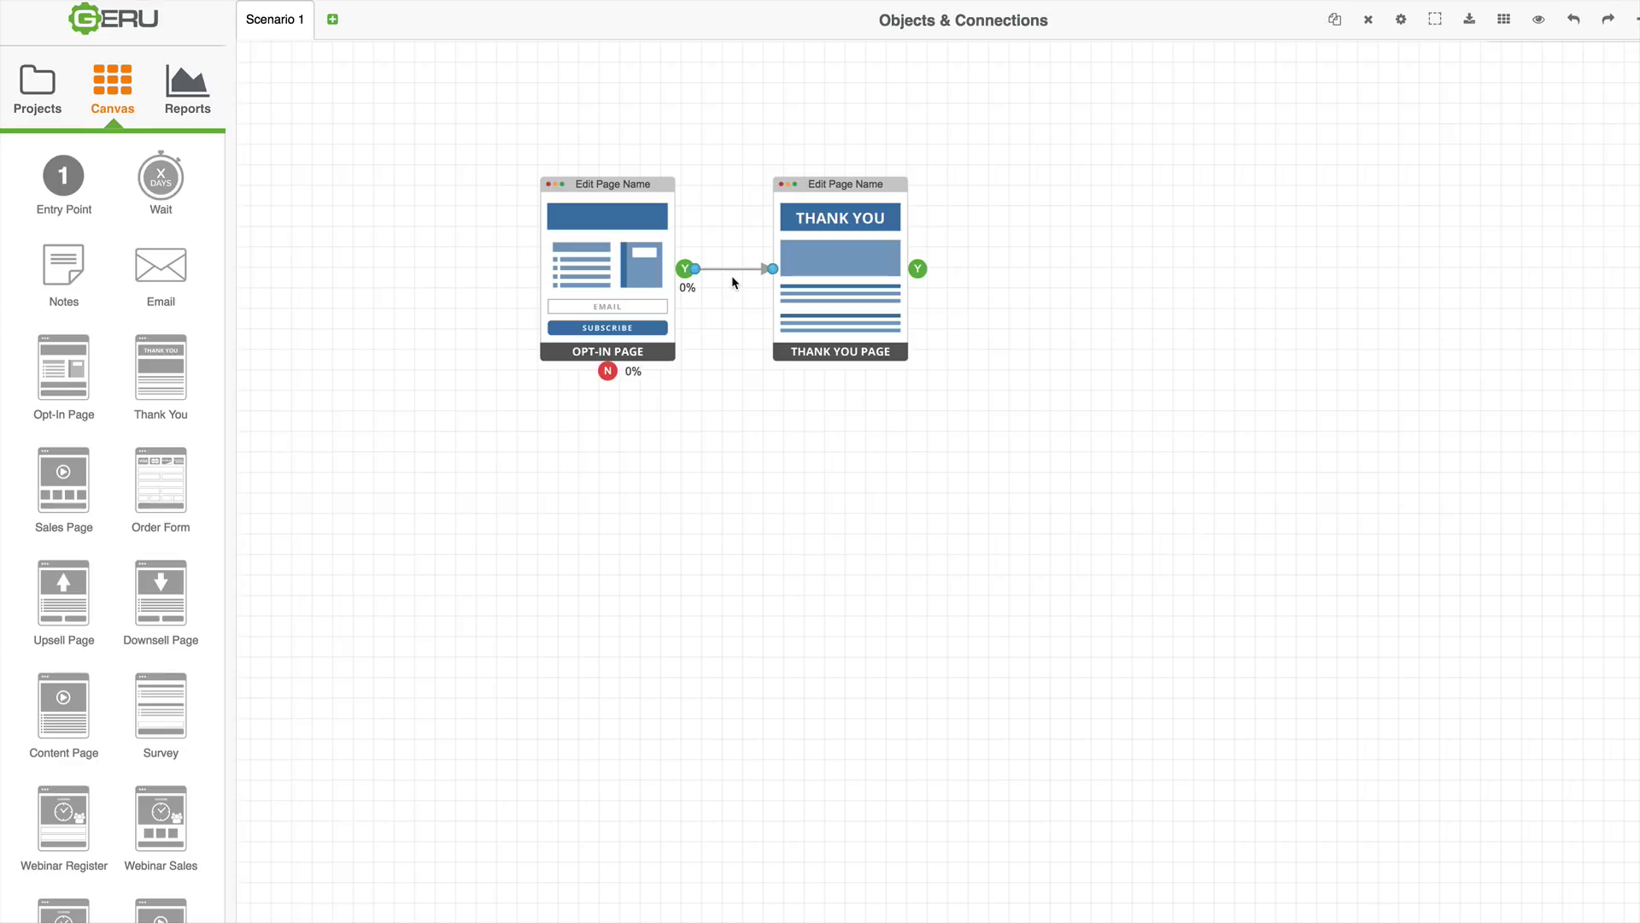
pyautogui.click(1368, 19)
pyautogui.click(843, 259)
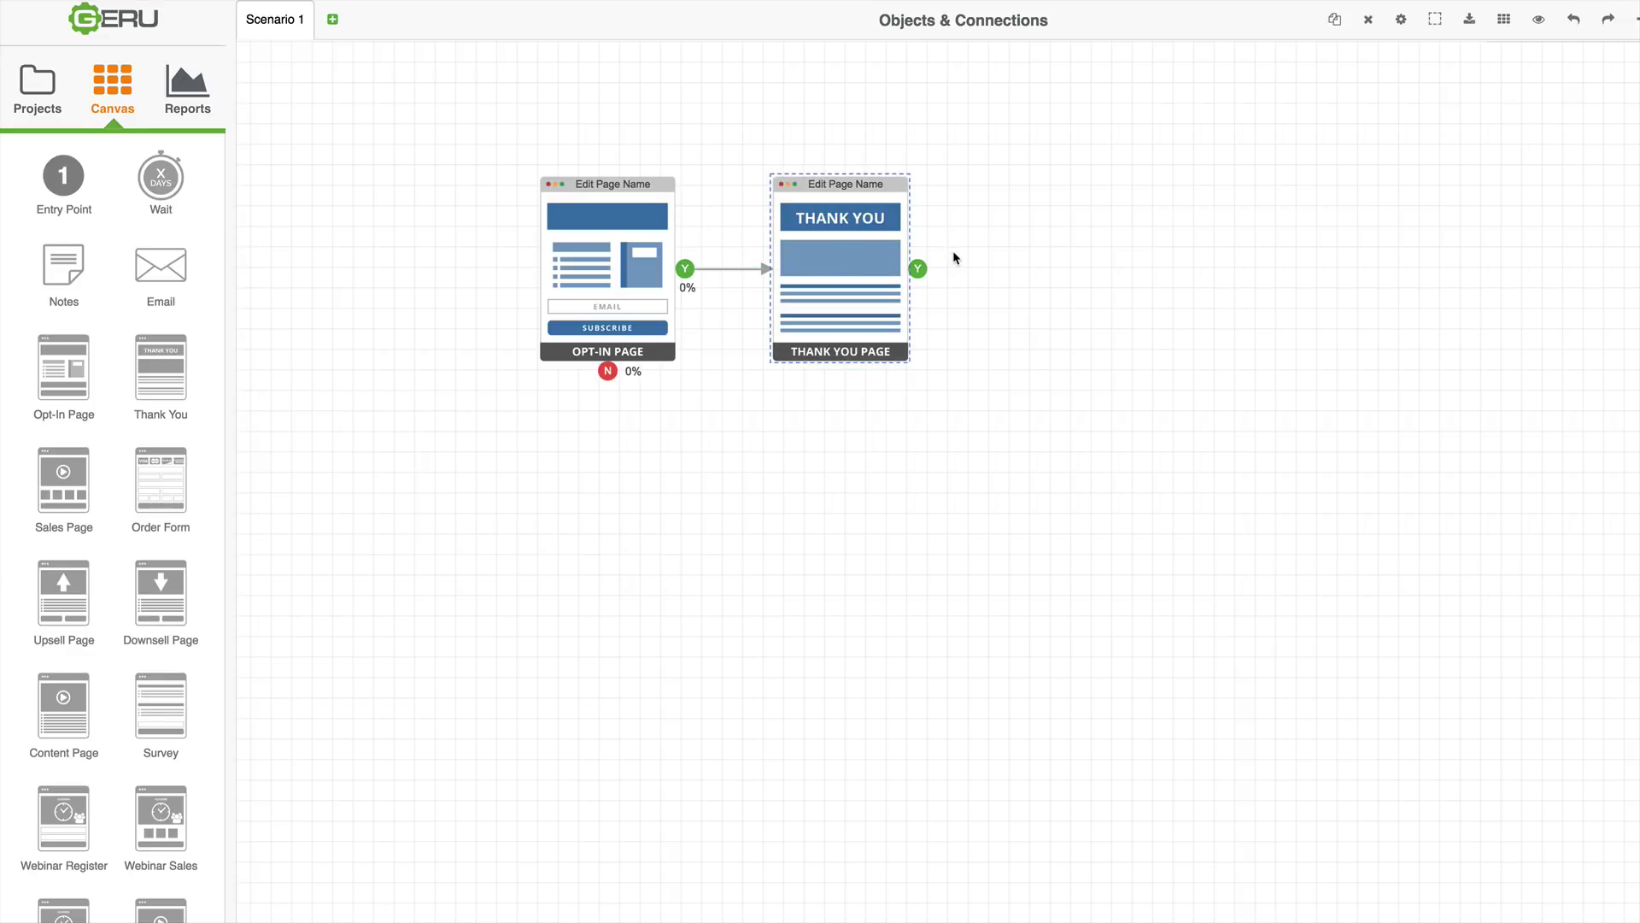
pyautogui.press('Delete')
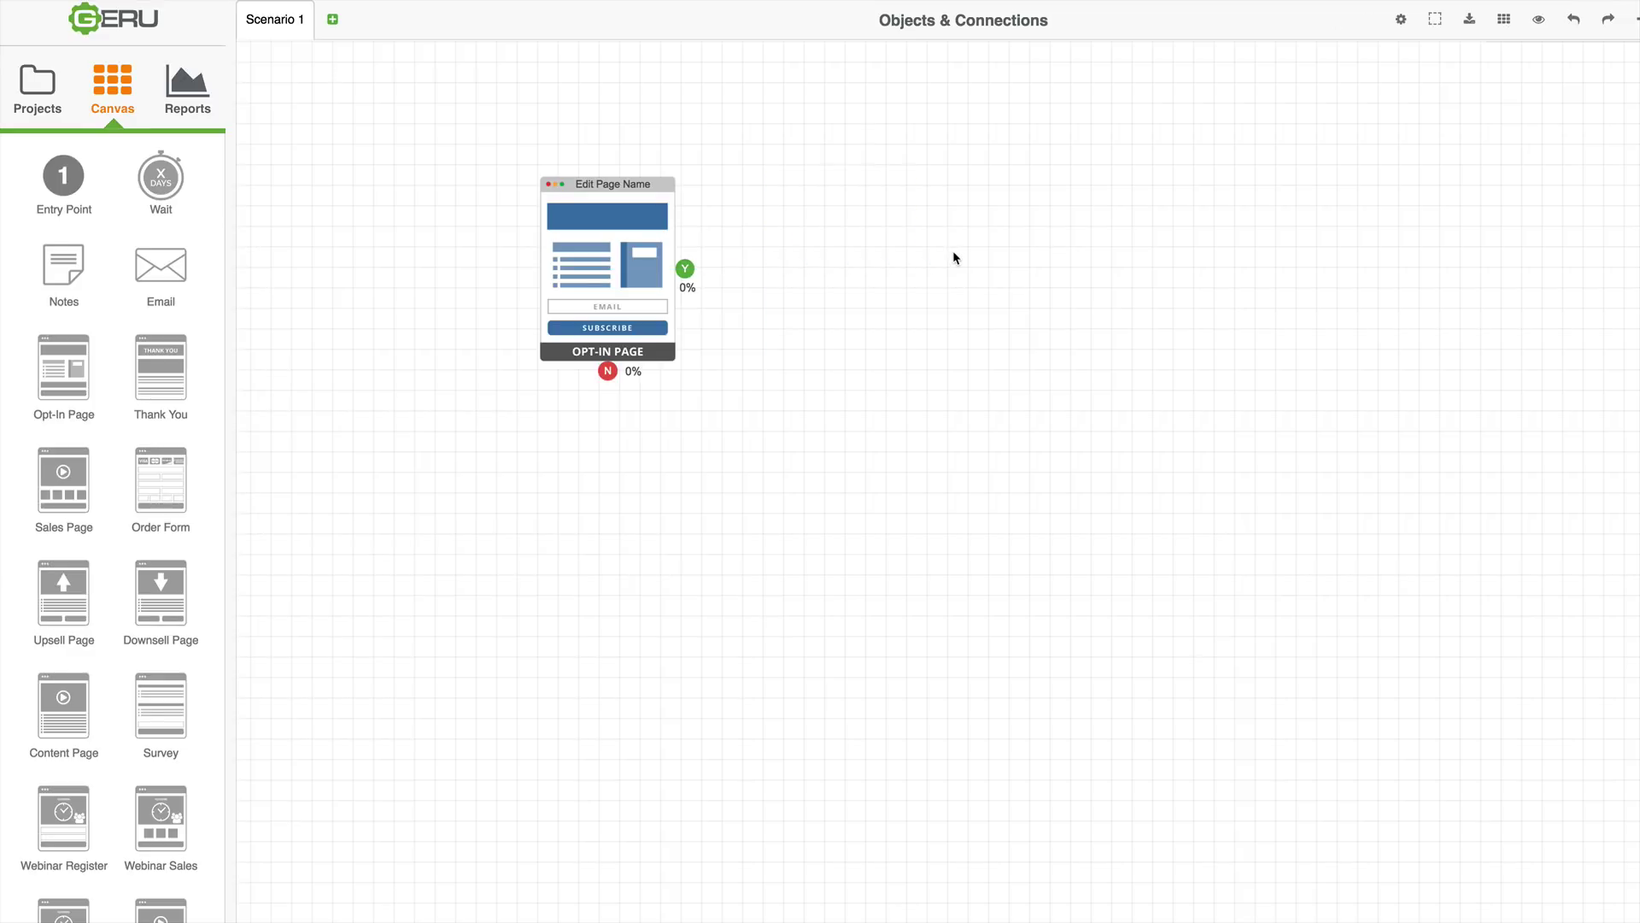
# Step: Add a new Thank You Page, link the Opt-In Page's Y outcome to it, and align it level
pyautogui.moveTo(192, 380); pyautogui.dragTo(995, 375)
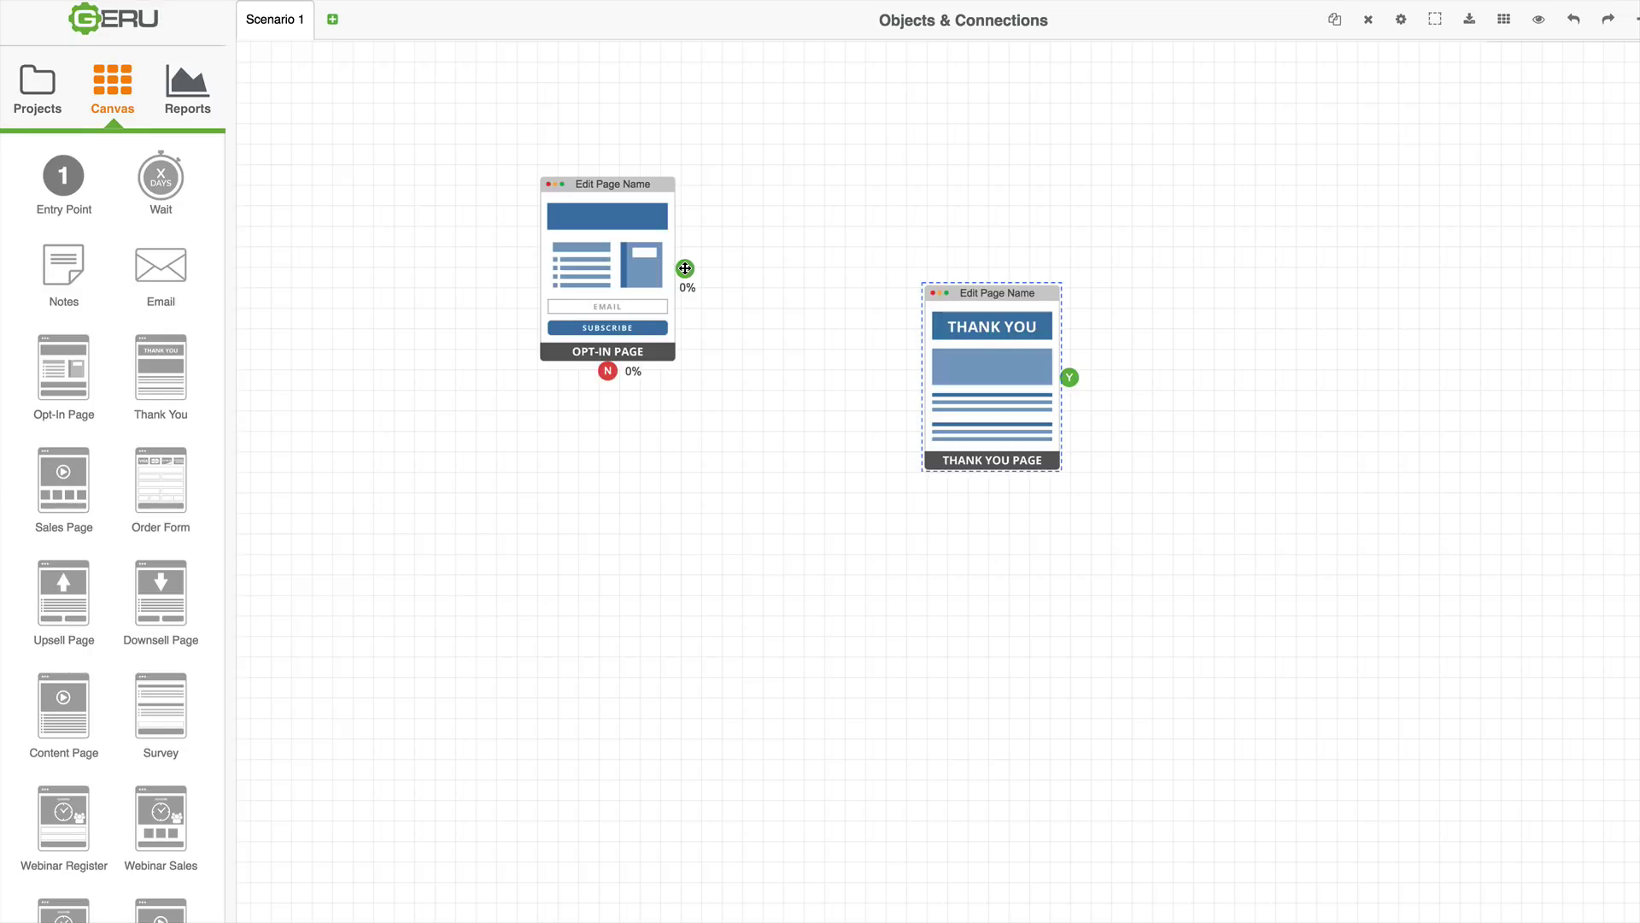
pyautogui.moveTo(685, 268); pyautogui.dragTo(685, 269)
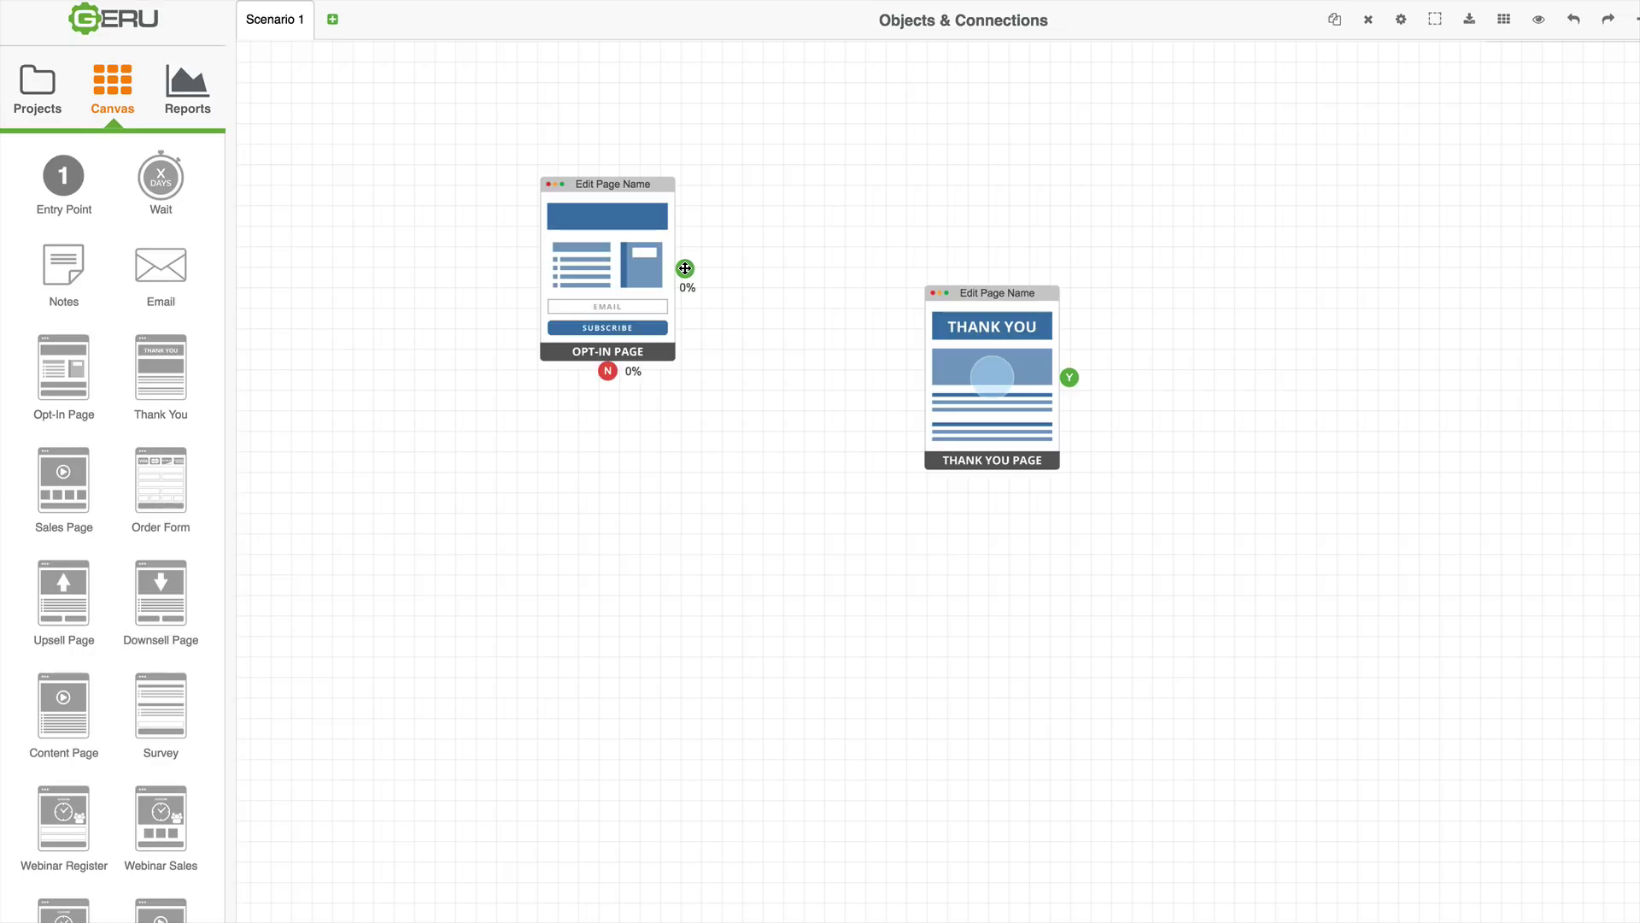
pyautogui.moveTo(686, 269); pyautogui.dragTo(991, 375)
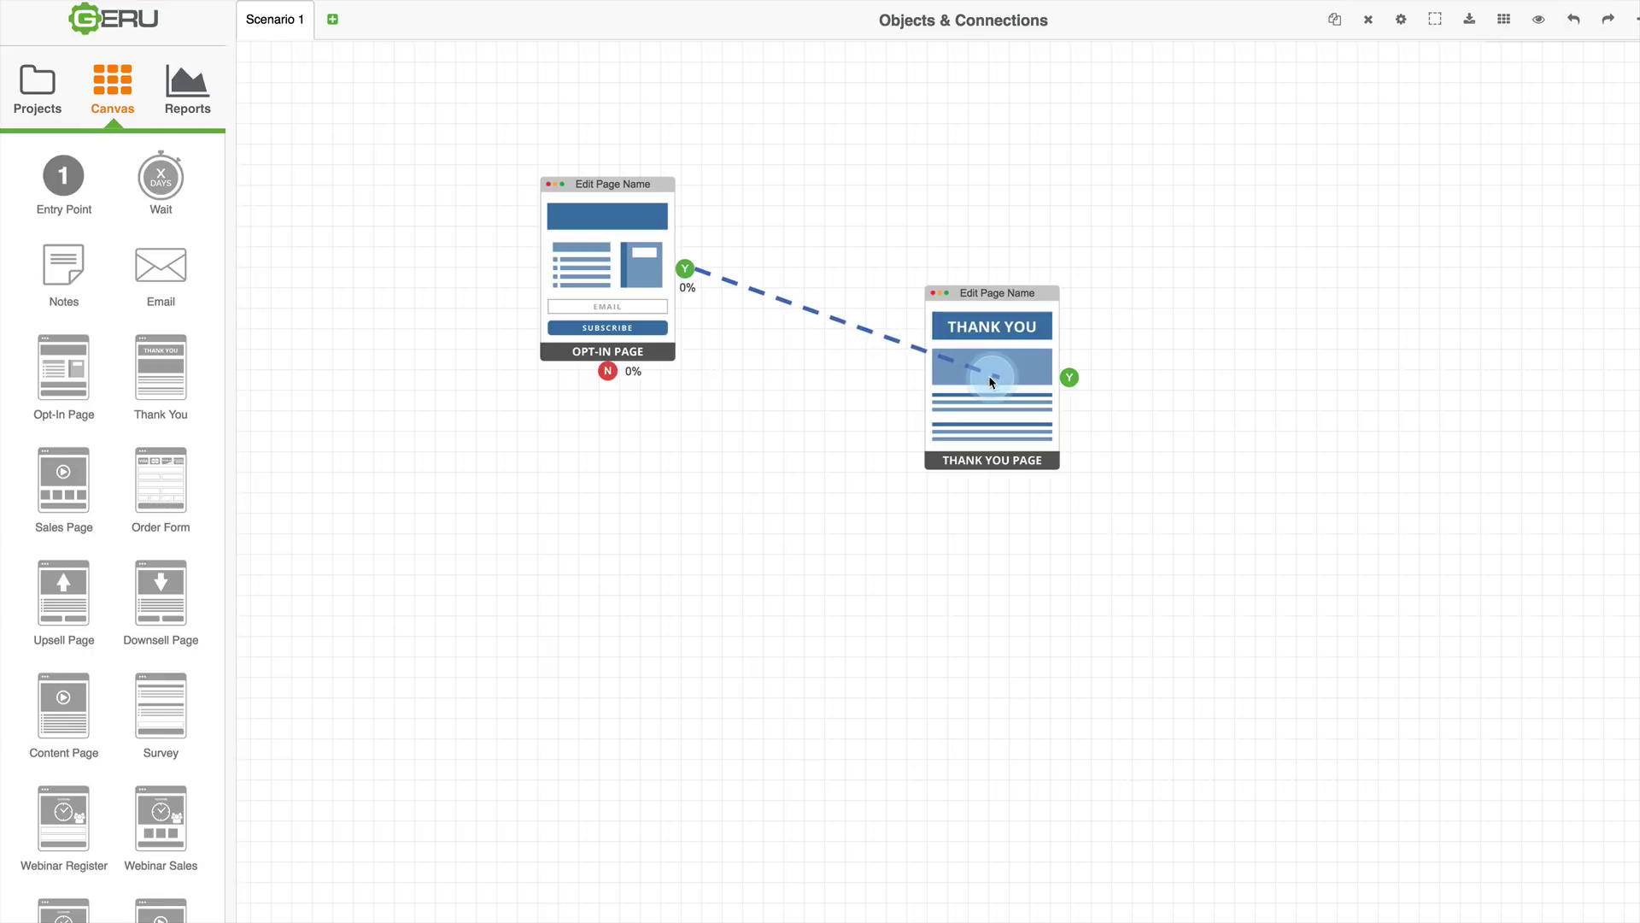
pyautogui.moveTo(990, 376); pyautogui.dragTo(989, 377)
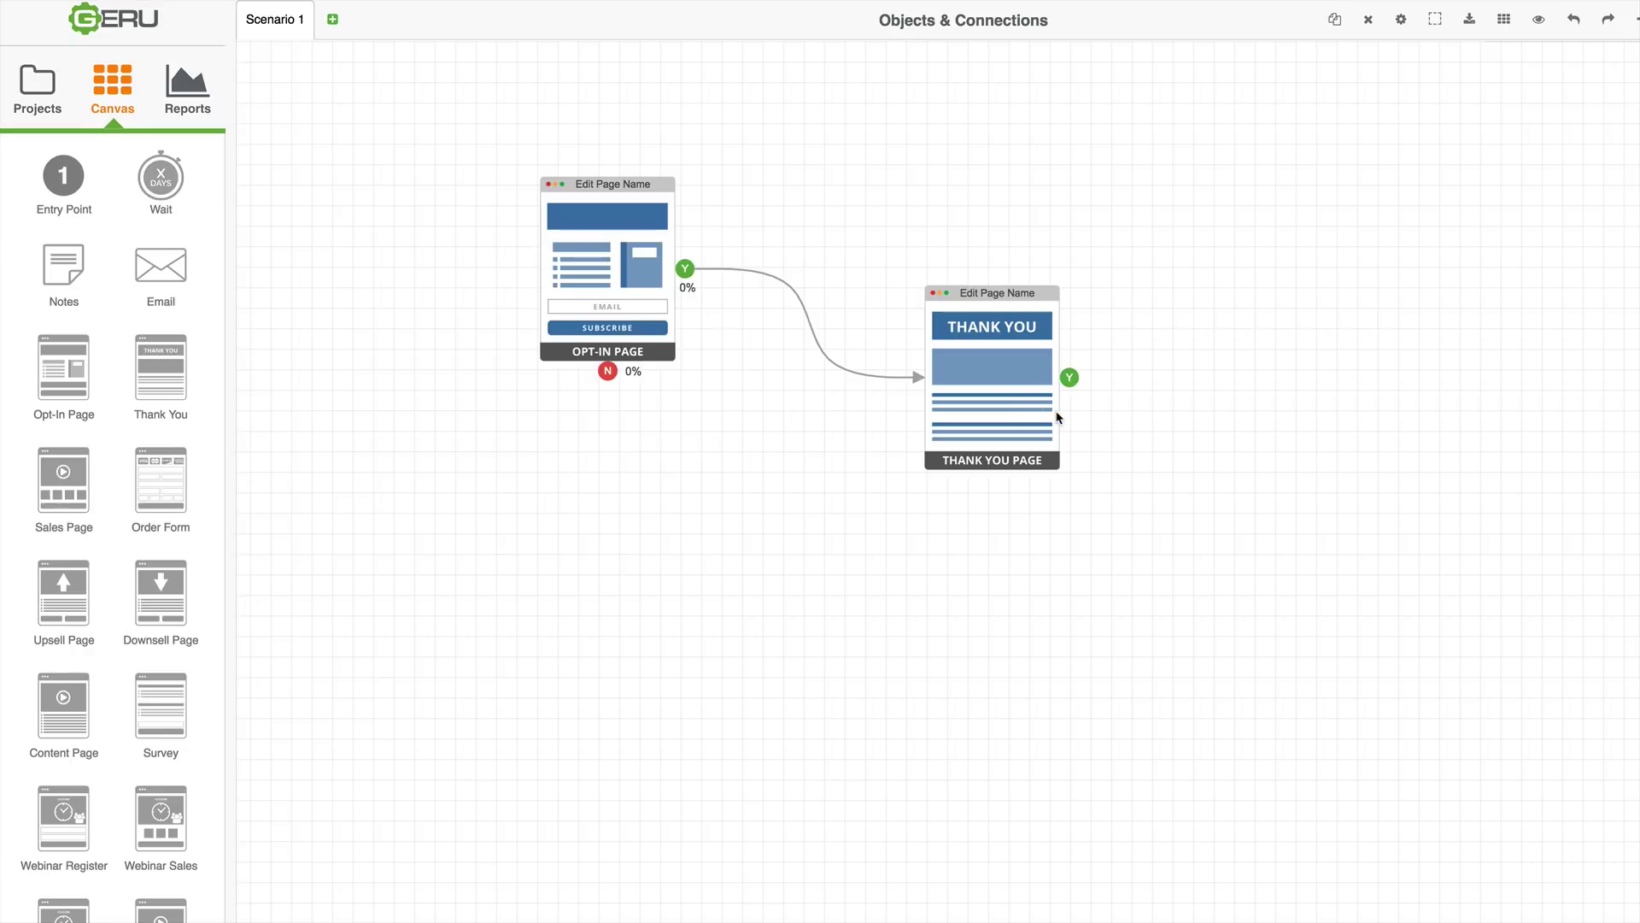
pyautogui.moveTo(1022, 414); pyautogui.dragTo(930, 271)
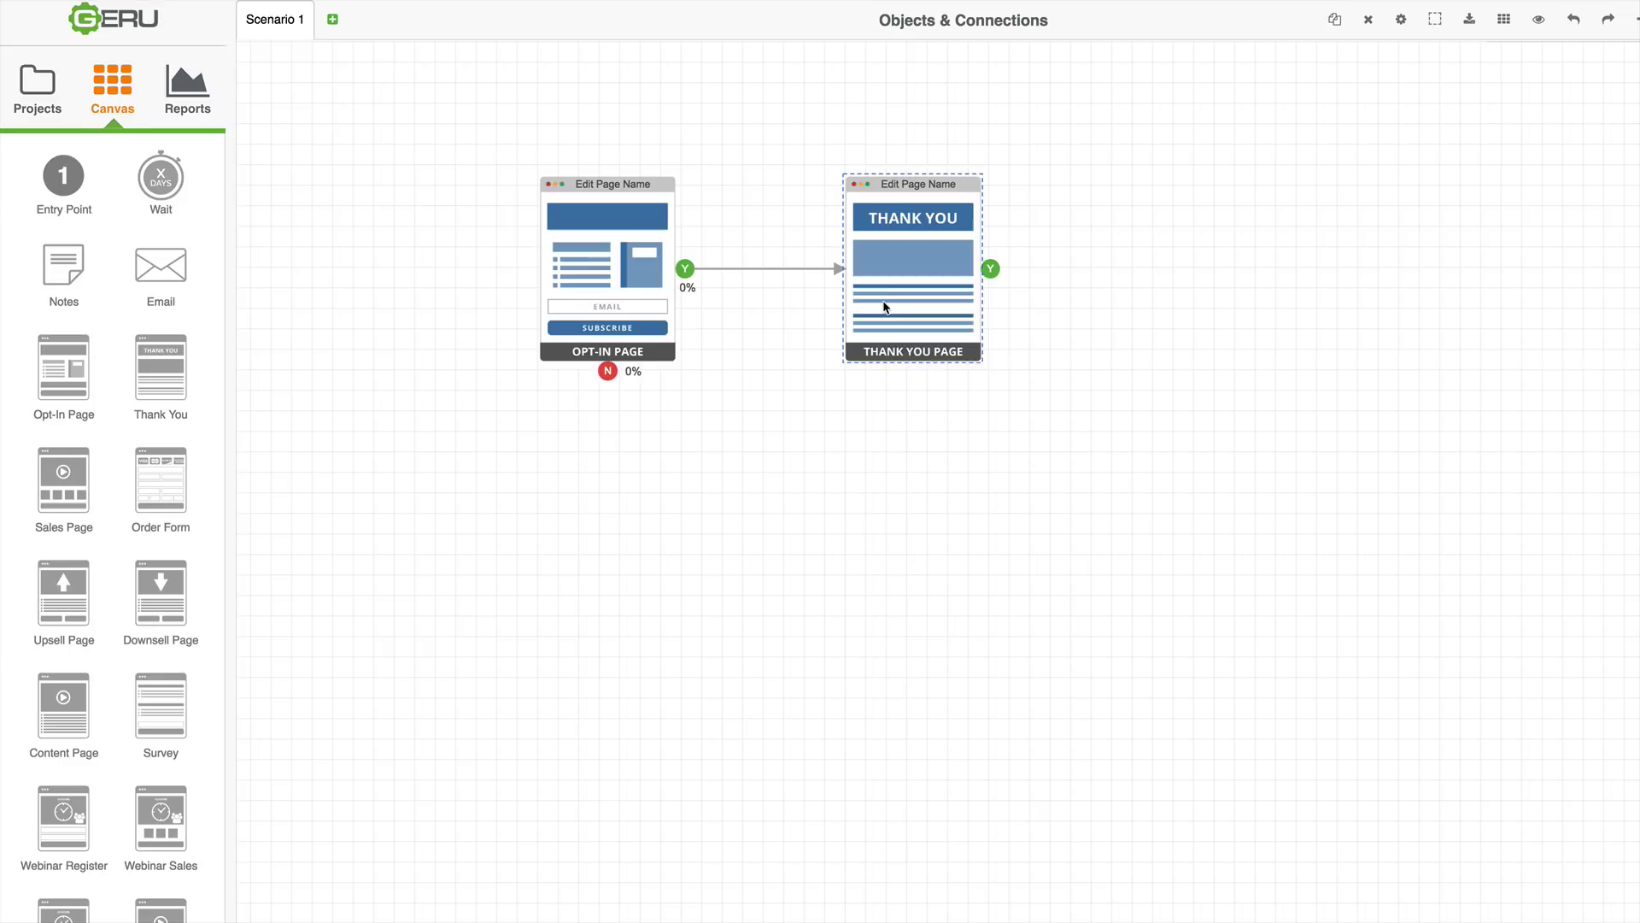
# Step: Set the Opt-In Page's Theme Color to red in its options and save
pyautogui.doubleClick(615, 295)
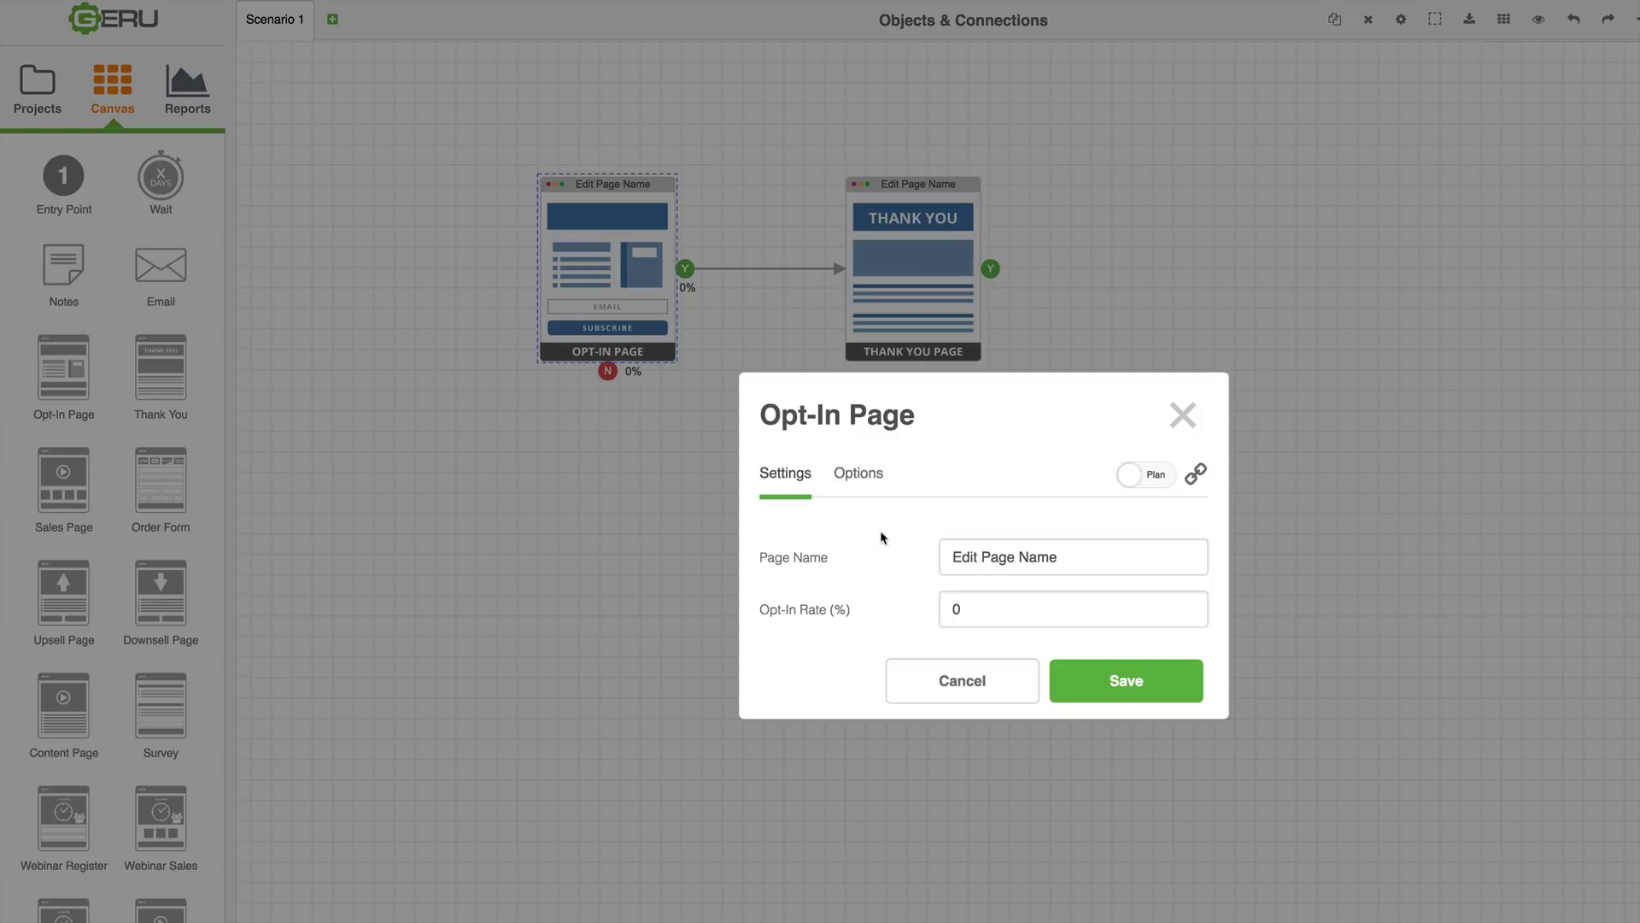
pyautogui.click(860, 476)
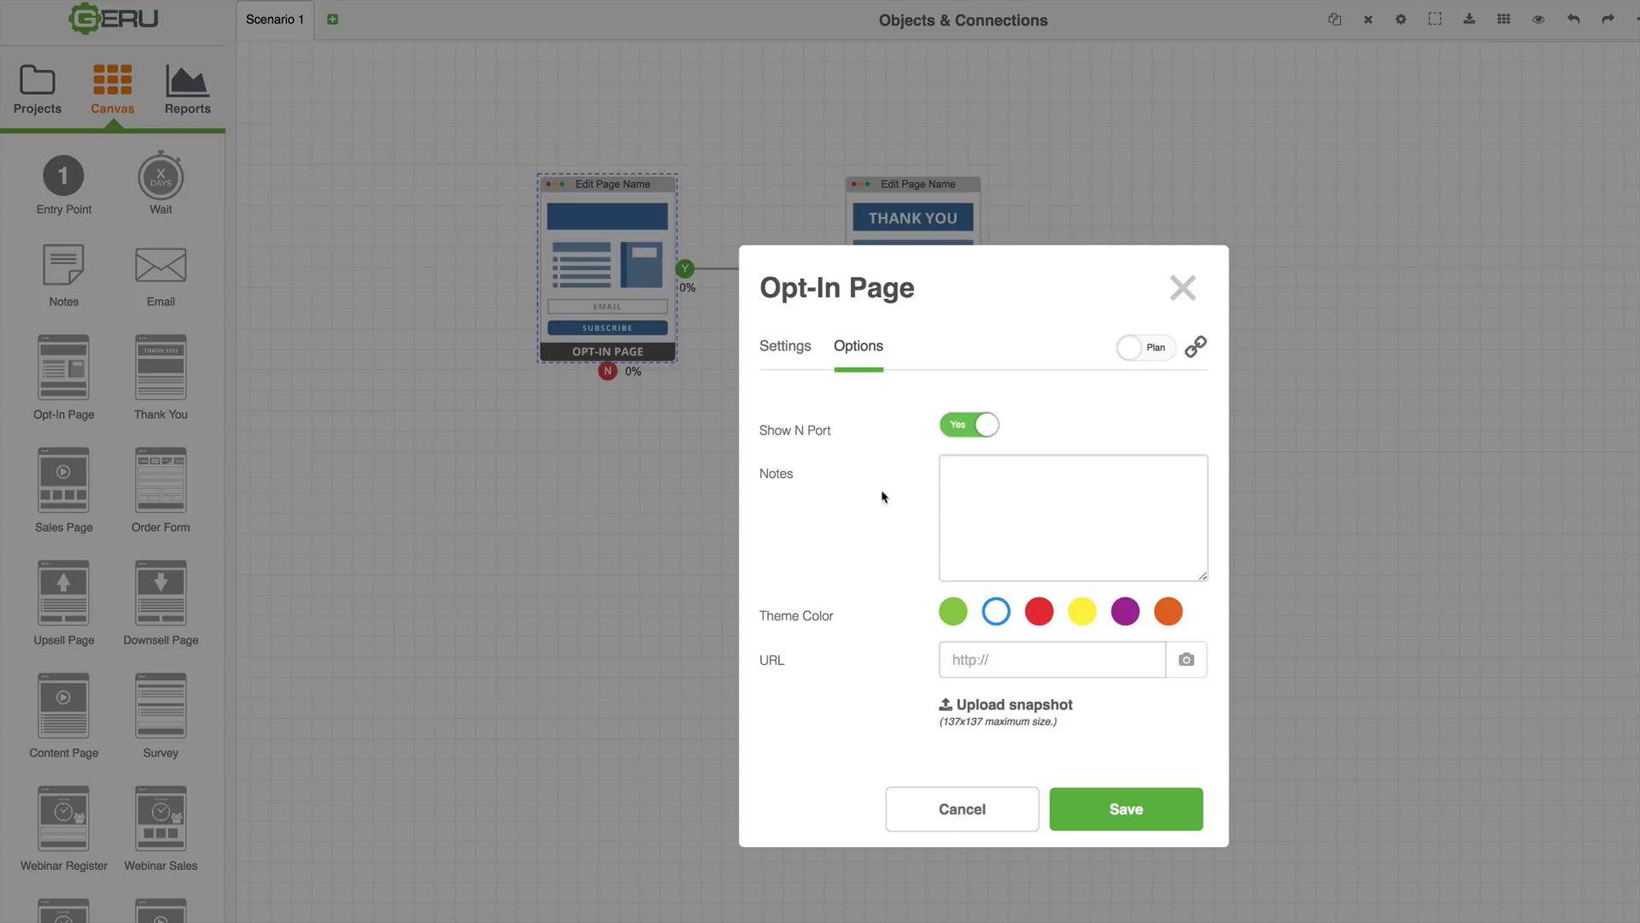
pyautogui.click(1041, 618)
pyautogui.click(1100, 803)
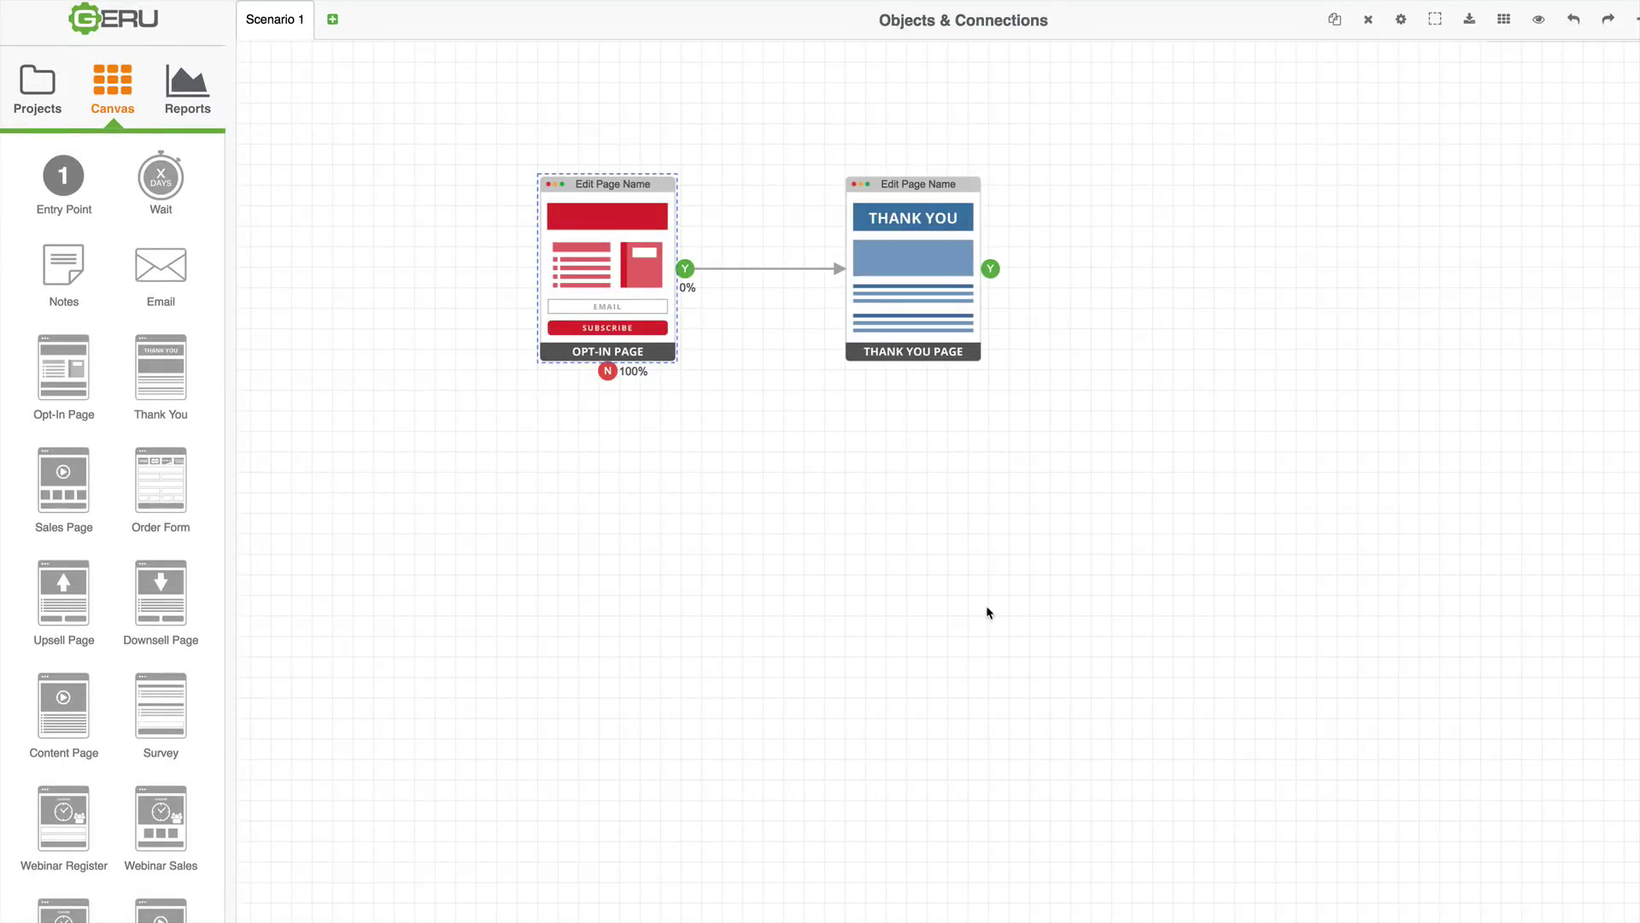
# Step: Nudge the Thank You Page back into line beside the red Opt-In Page, keeping the link
pyautogui.click(757, 342)
pyautogui.moveTo(890, 264)
pyautogui.mouseDown()
pyautogui.moveTo(1024, 398)
pyautogui.moveTo(913, 316)
pyautogui.moveTo(915, 248)
pyautogui.mouseUp()
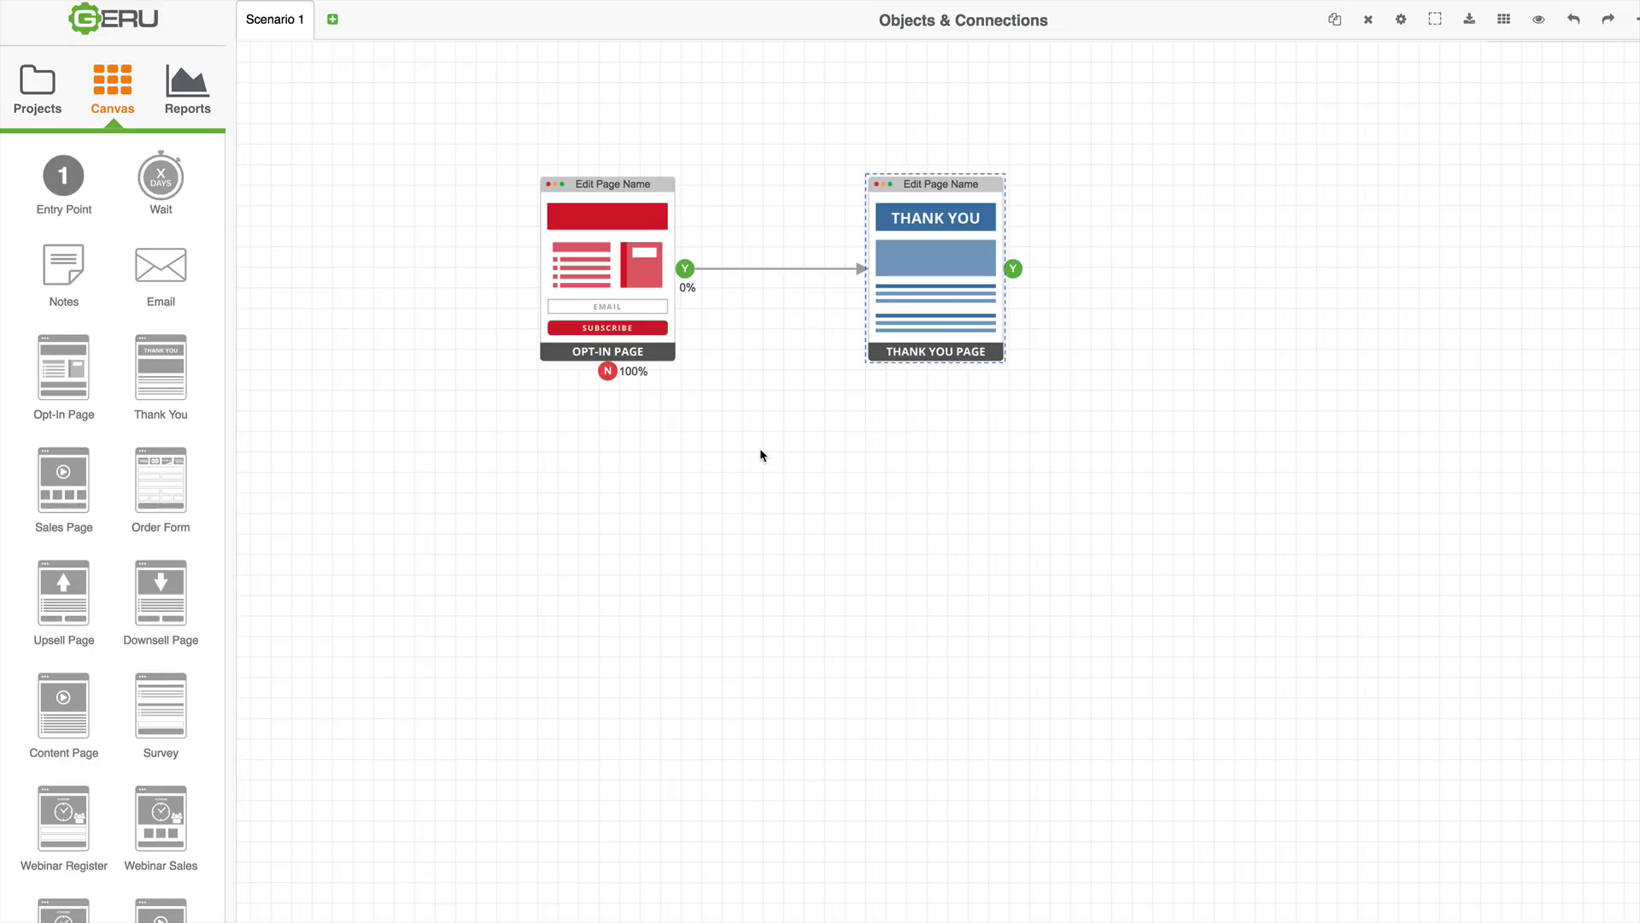
pyautogui.click(733, 402)
pyautogui.press('v')
pyautogui.moveTo(914, 307)
pyautogui.mouseDown()
pyautogui.moveTo(980, 330)
pyautogui.moveTo(907, 309)
pyautogui.mouseUp()
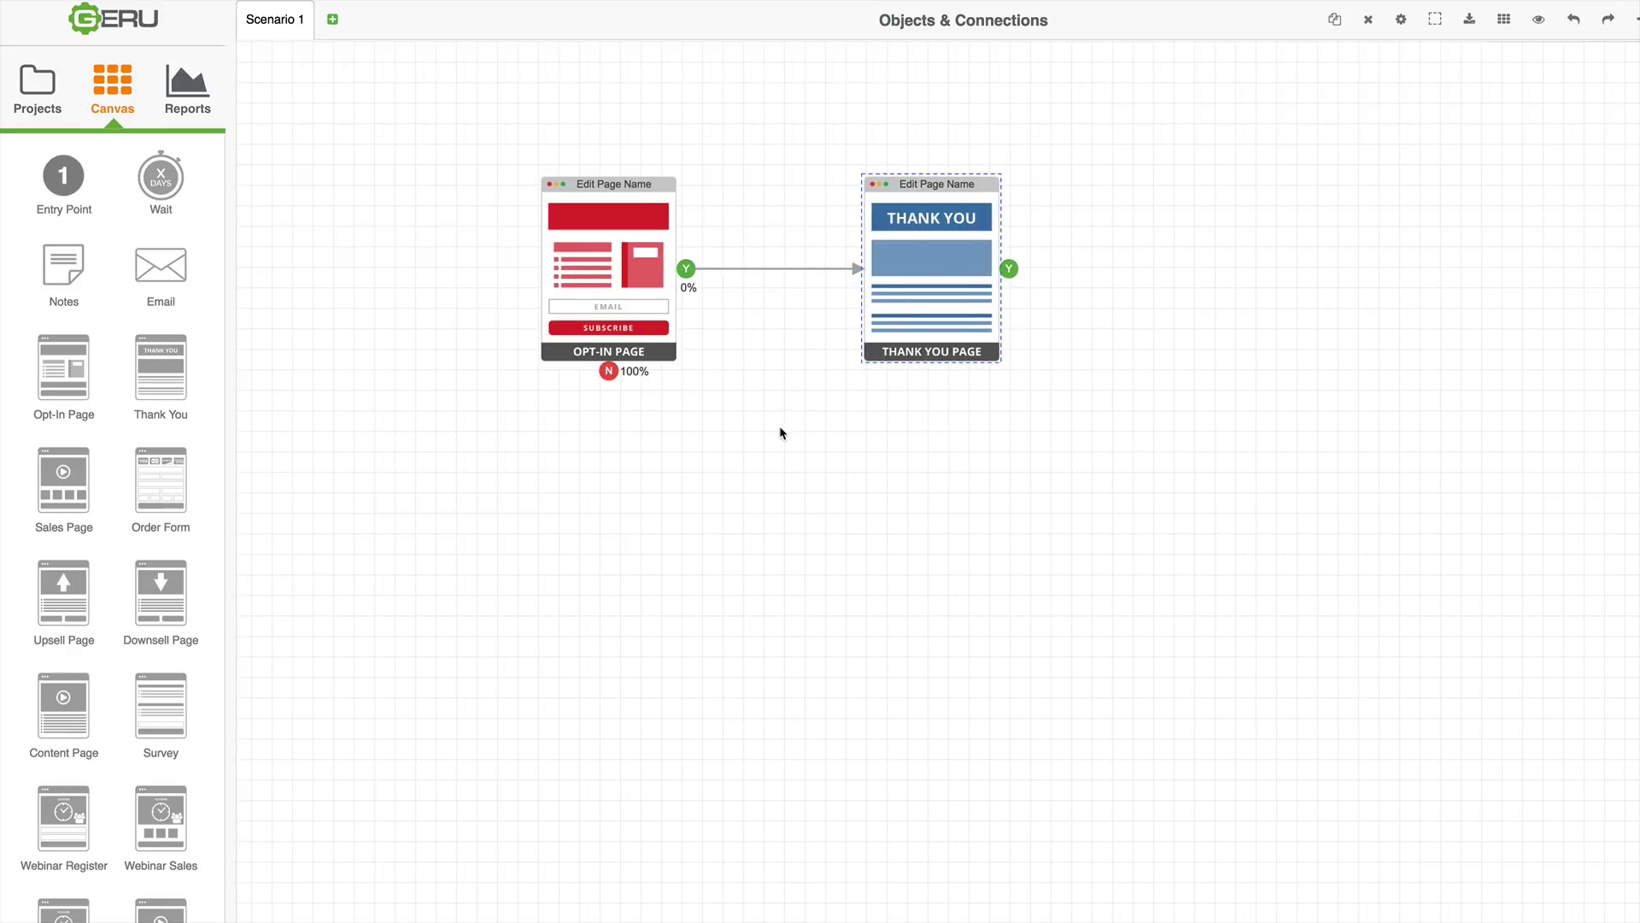
pyautogui.press('v')
pyautogui.press('v')
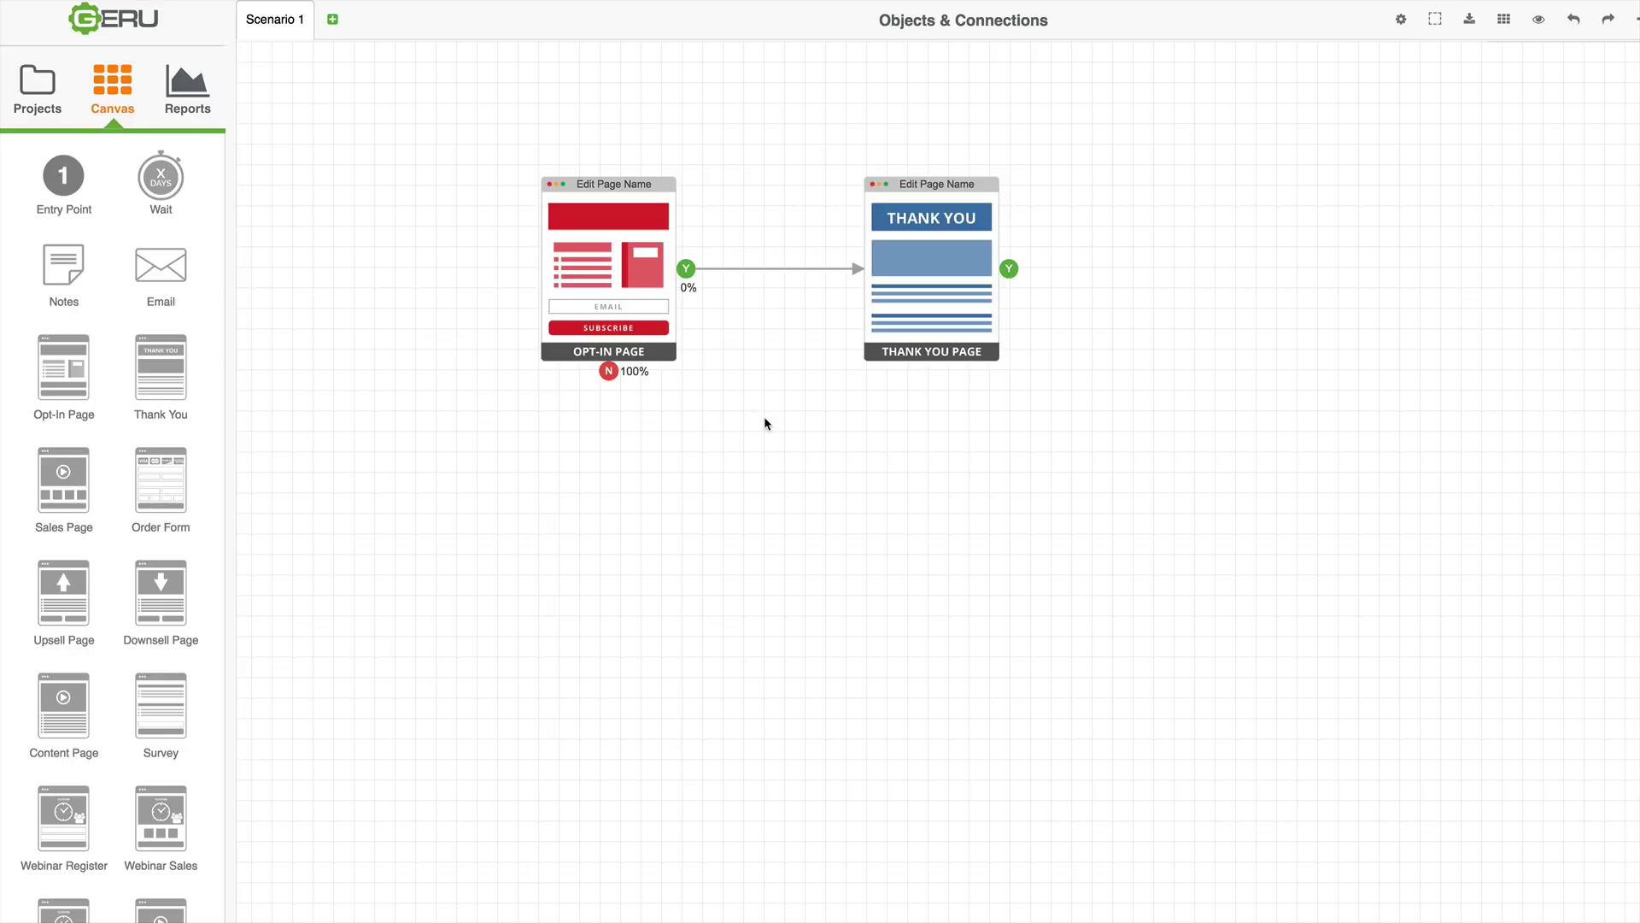
# Step: Marquee-select the Opt-In and Thank You pages and shift them up the canvas together
pyautogui.click(1438, 27)
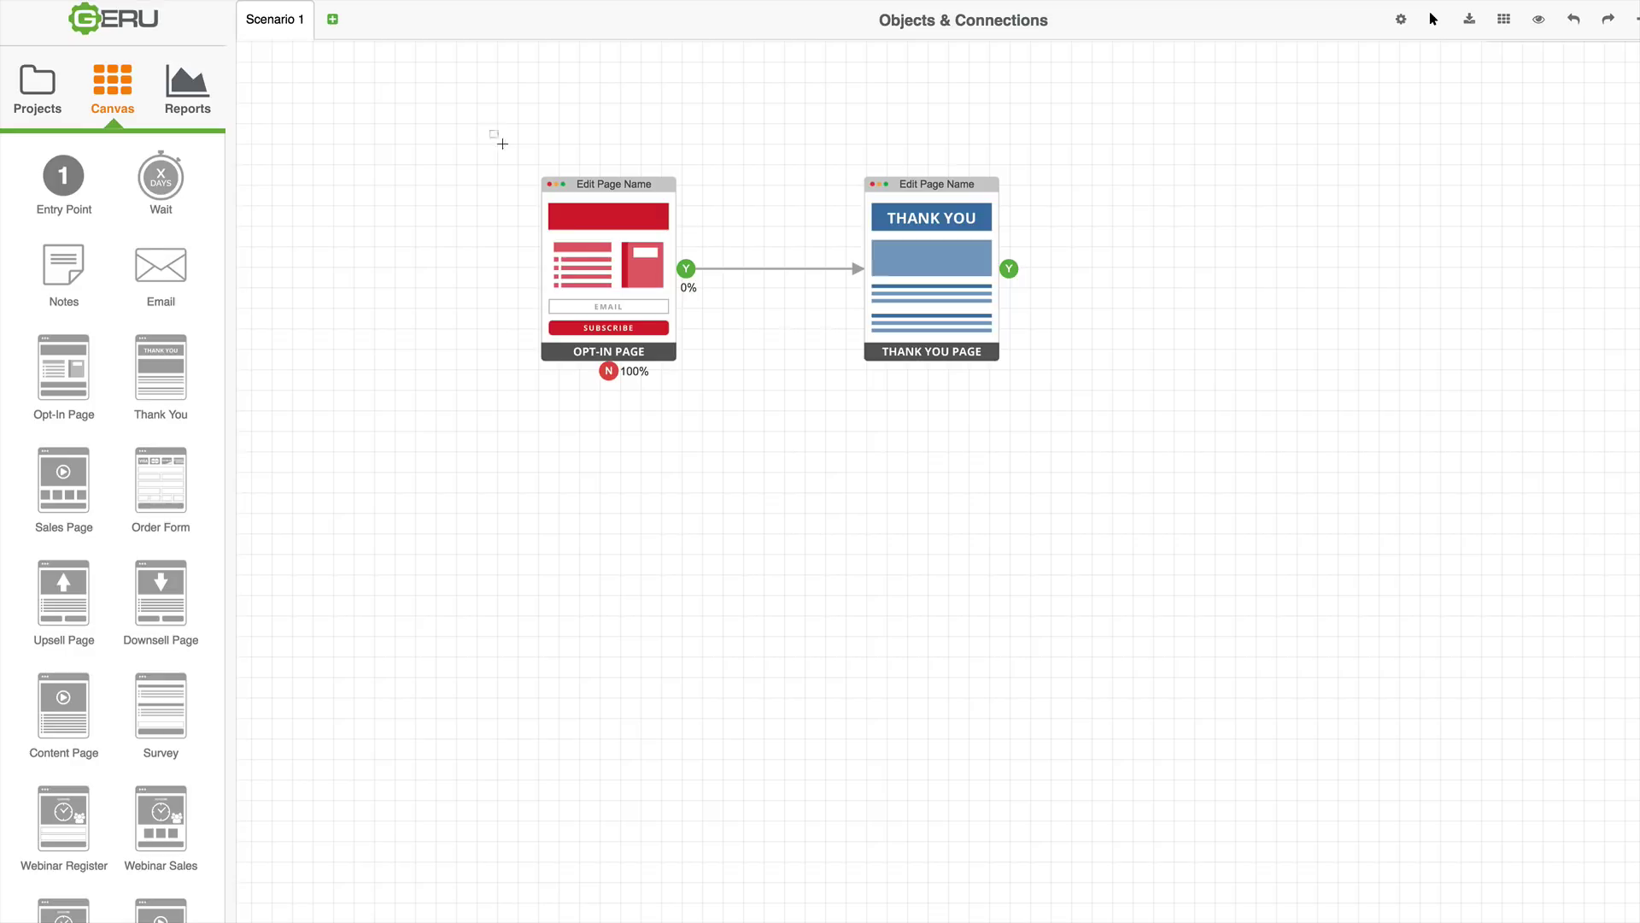
pyautogui.moveTo(490, 130); pyautogui.dragTo(1076, 418)
pyautogui.moveTo(615, 246); pyautogui.dragTo(622, 183)
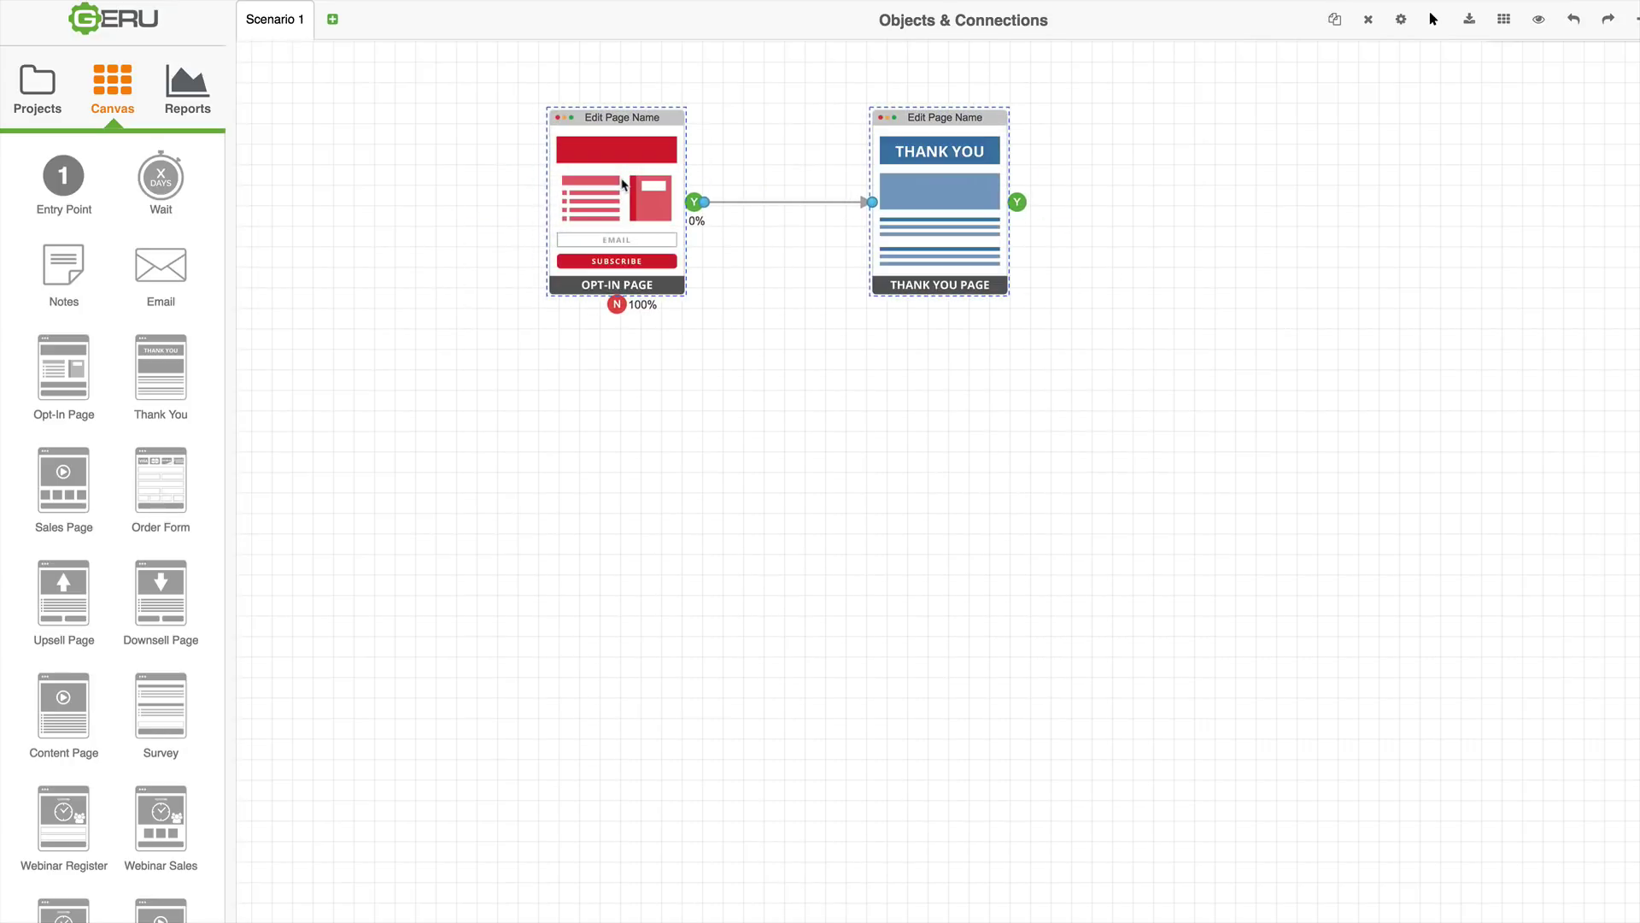
# Step: Clone the opt-in/thank-you pair twice, stacking the copies into three rows
pyautogui.click(1336, 20)
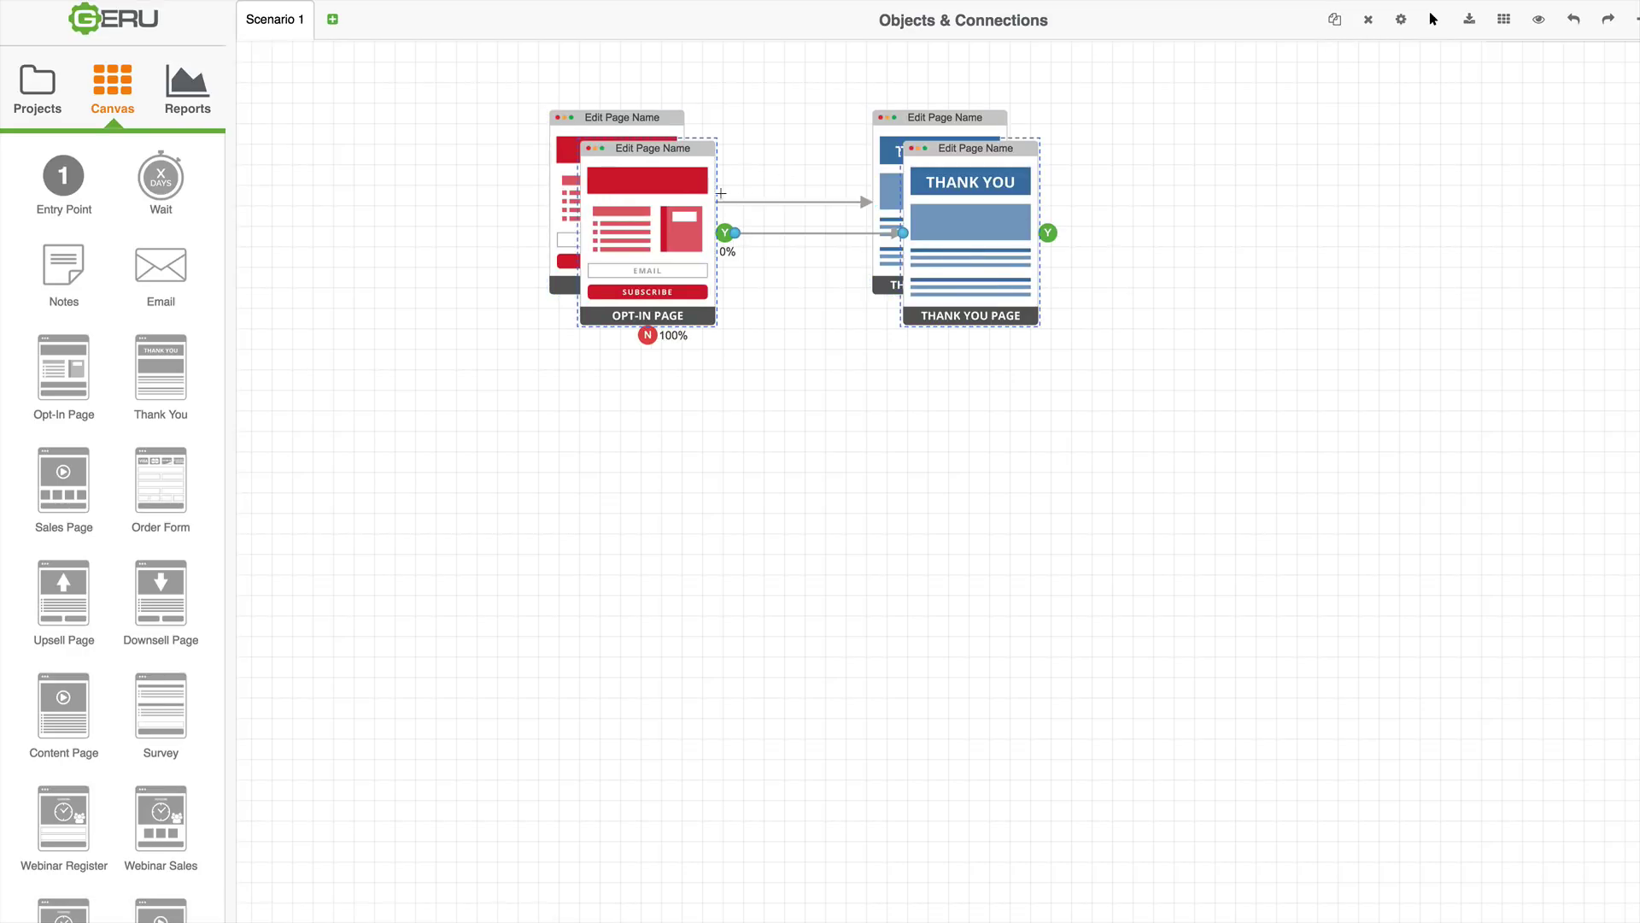
pyautogui.moveTo(674, 193); pyautogui.dragTo(651, 394)
pyautogui.click(1335, 20)
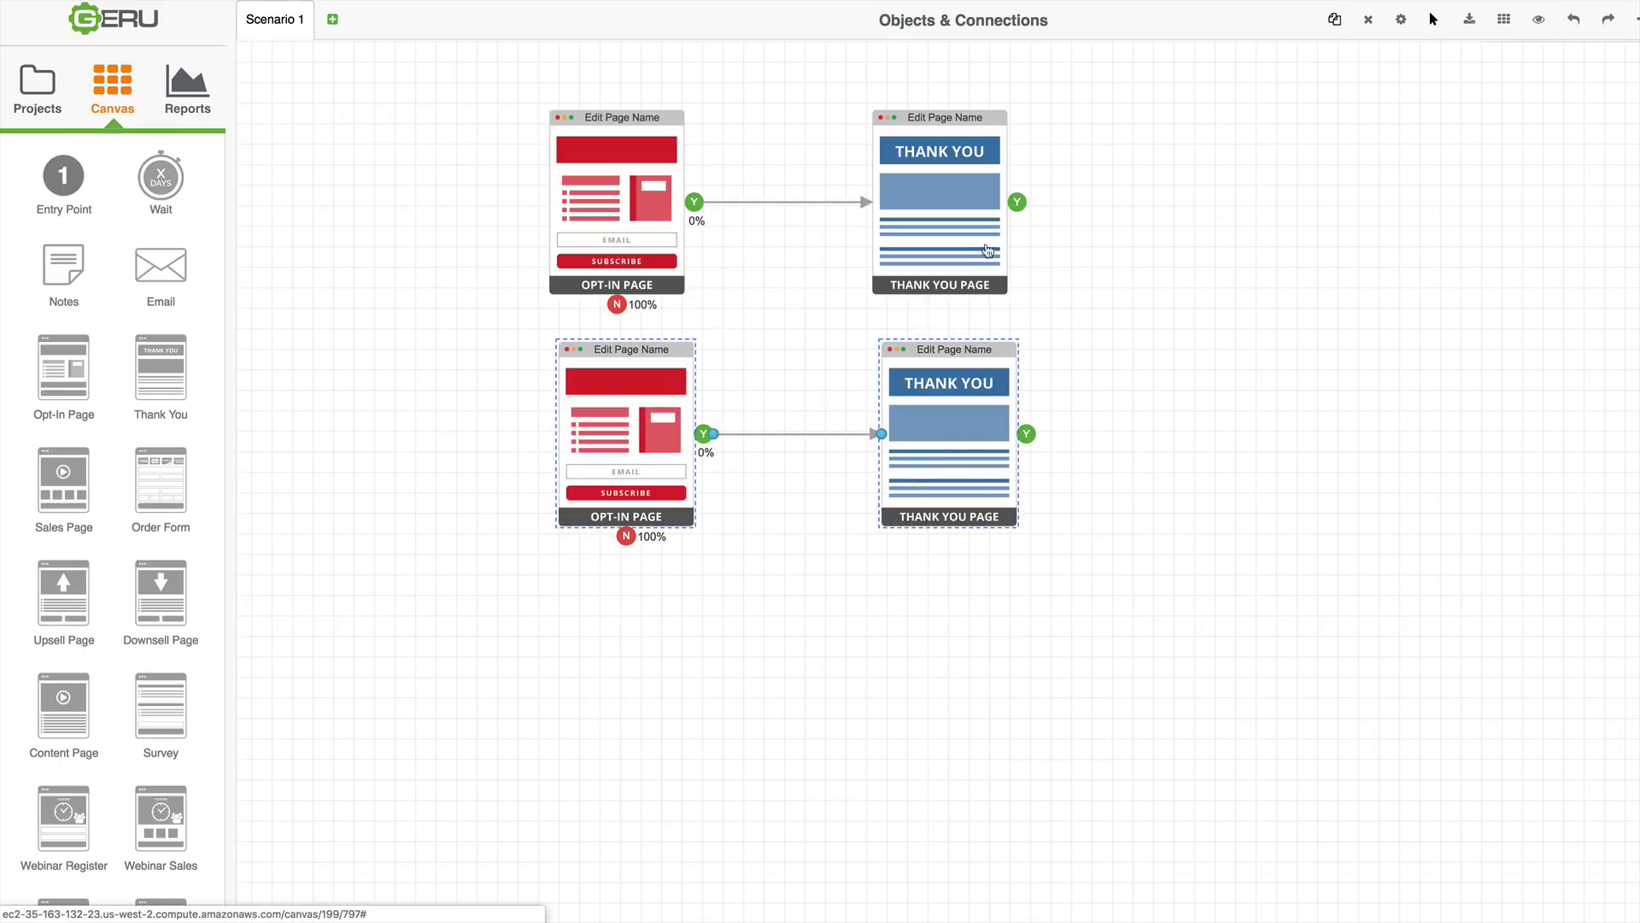
pyautogui.moveTo(660, 414)
pyautogui.mouseDown()
pyautogui.moveTo(671, 440)
pyautogui.moveTo(634, 637)
pyautogui.moveTo(626, 611)
pyautogui.mouseUp()
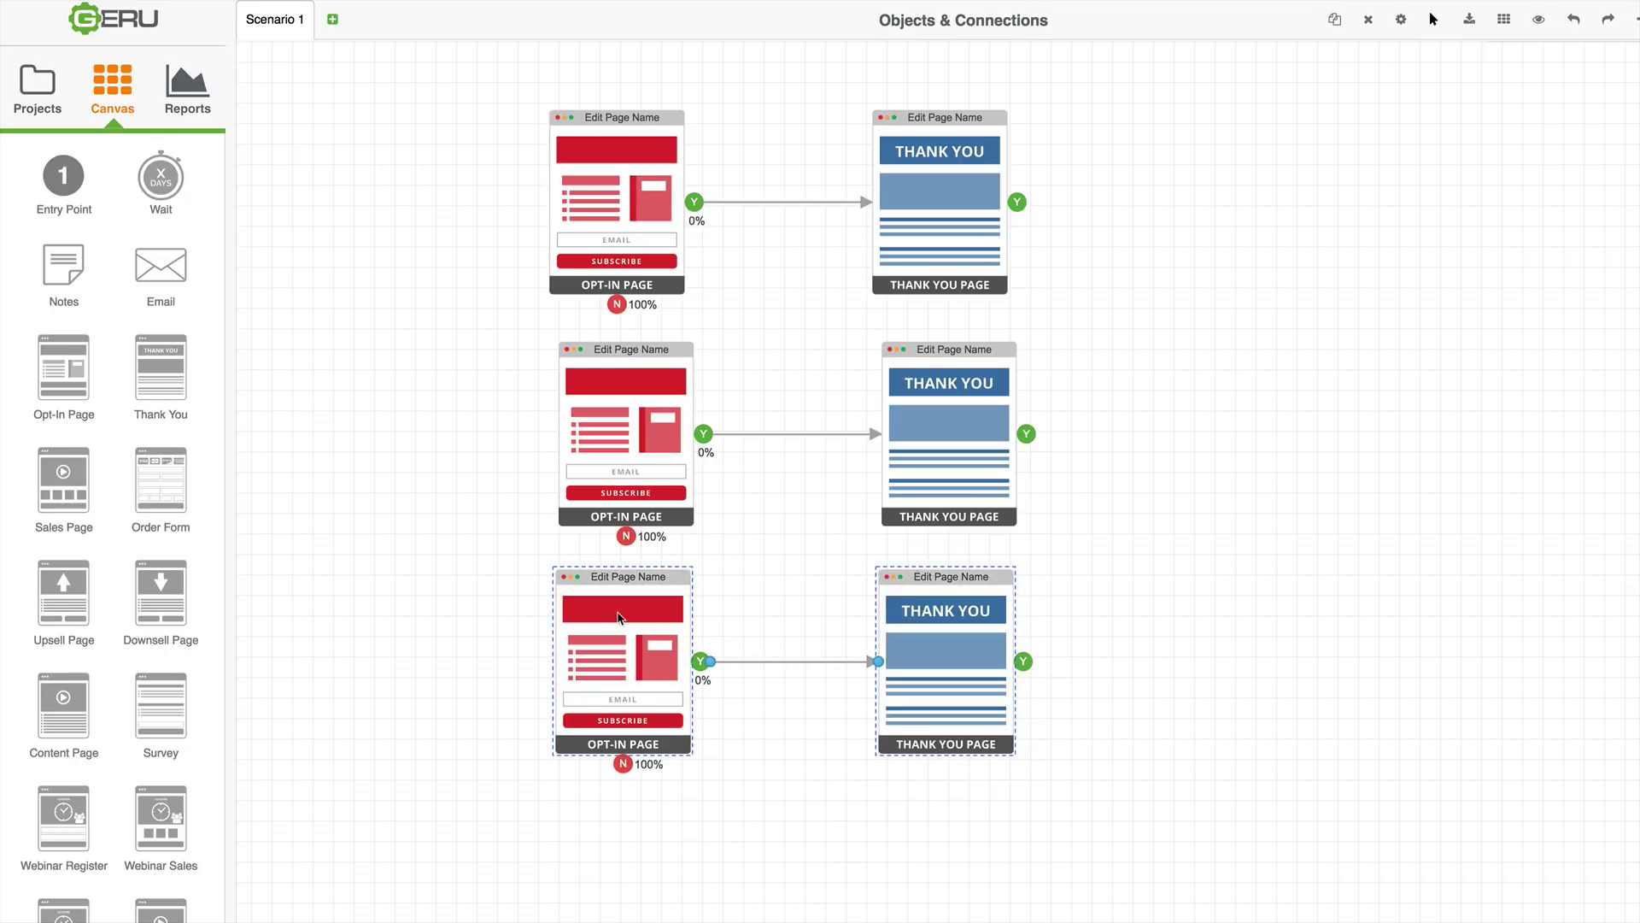
# Step: Clone the lower two page pairs and place the four copies to the right
pyautogui.click(505, 493)
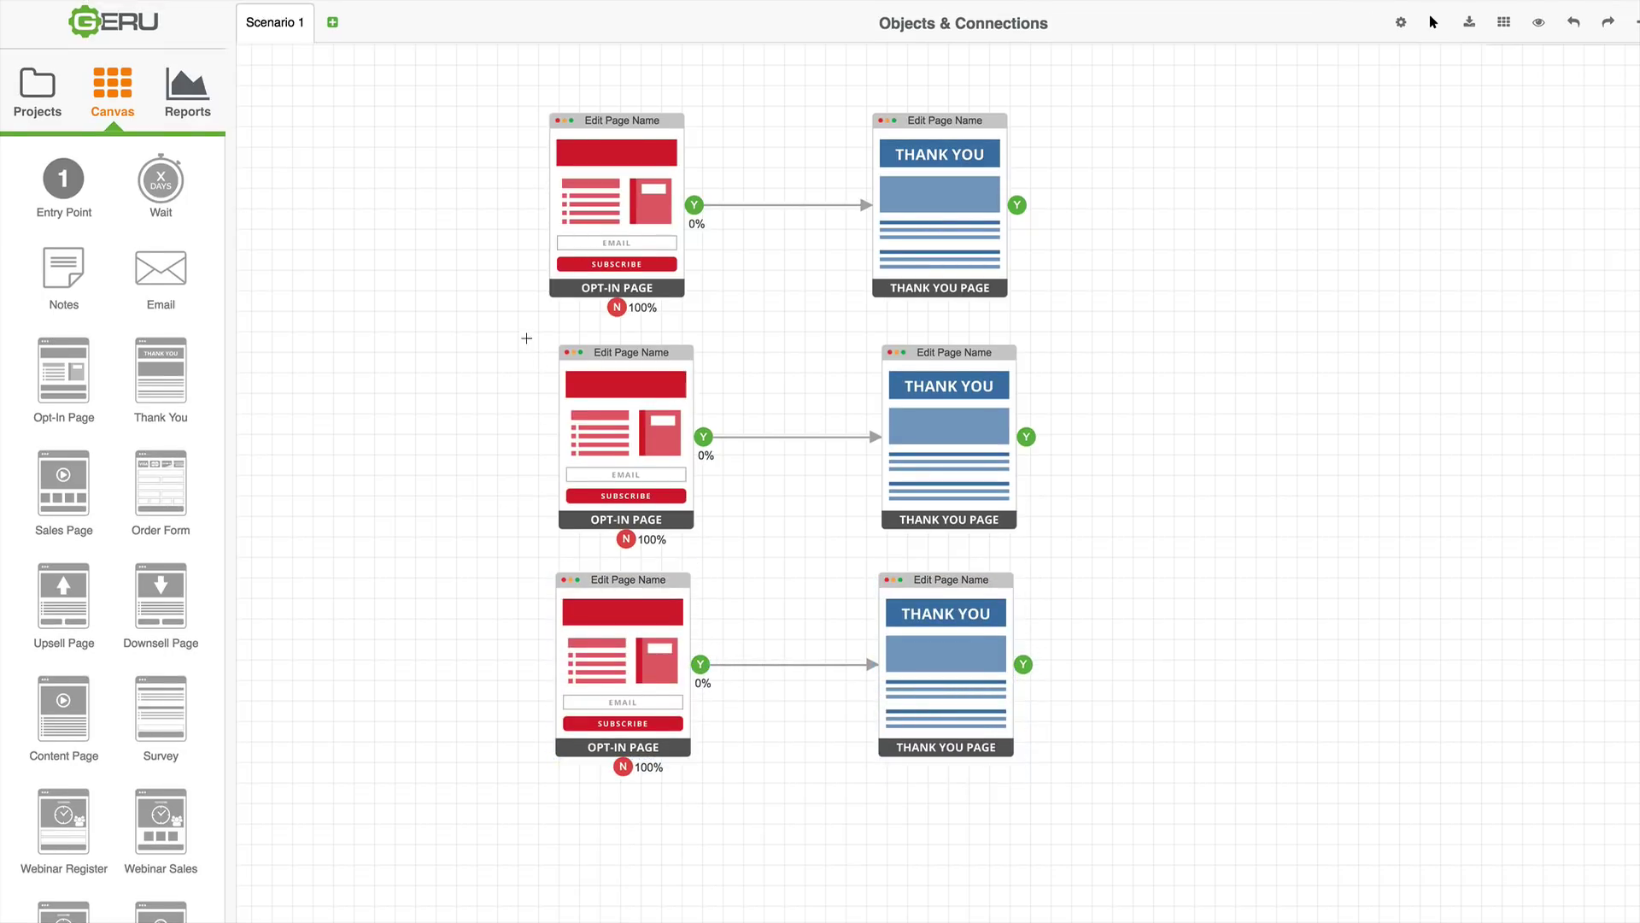
pyautogui.moveTo(527, 335)
pyautogui.mouseDown()
pyautogui.moveTo(696, 498)
pyautogui.moveTo(1108, 807)
pyautogui.mouseUp()
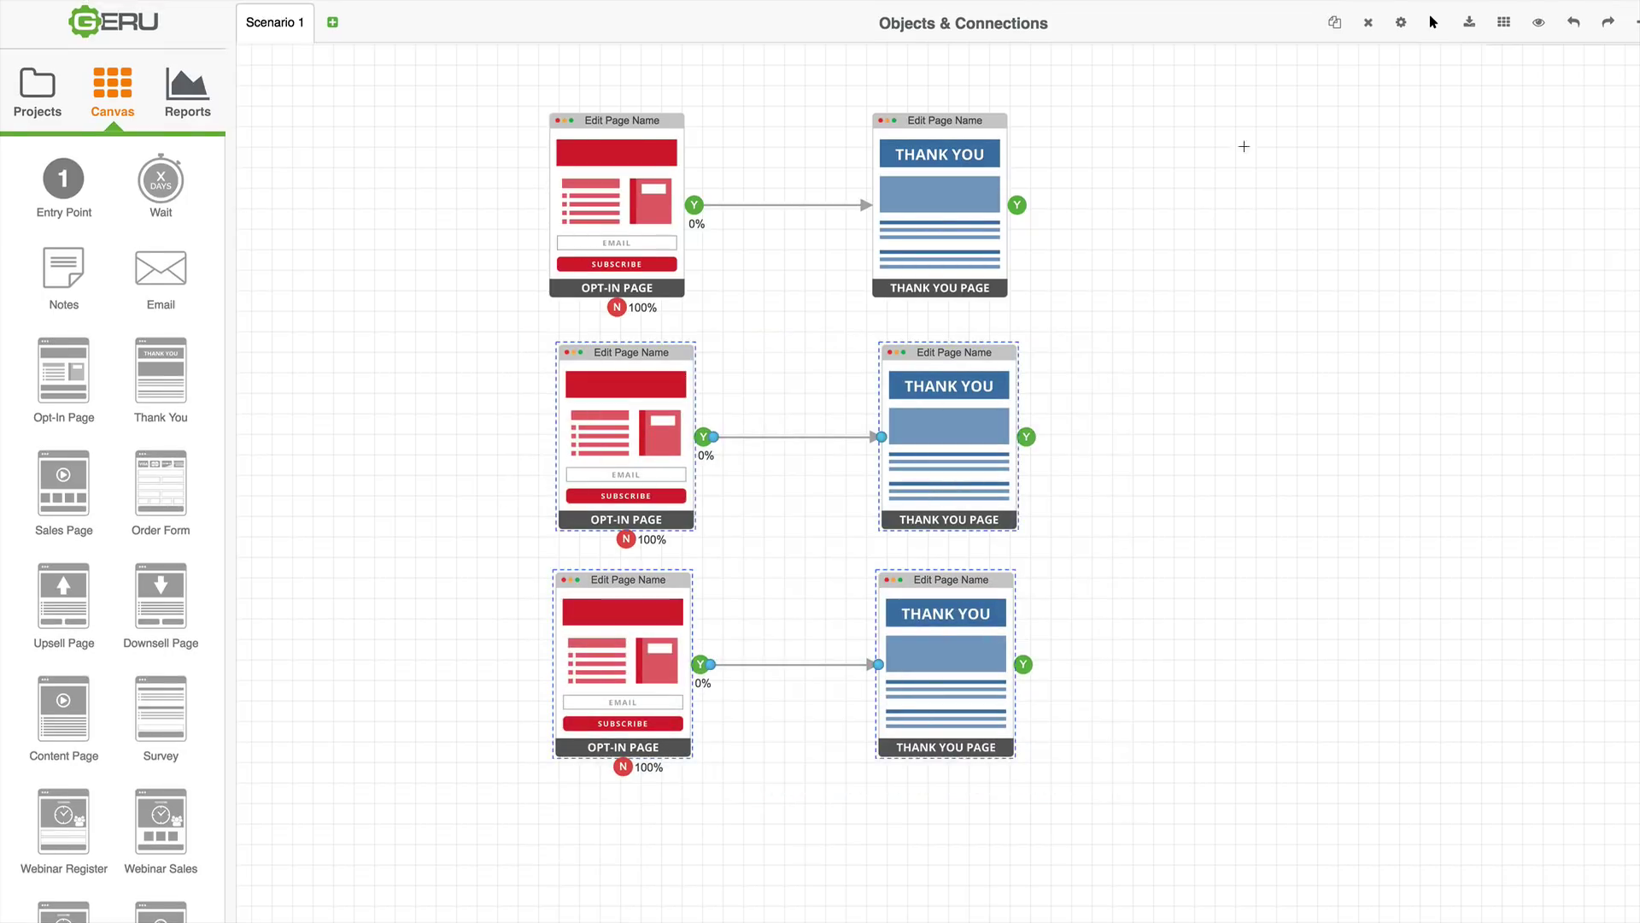
pyautogui.click(1337, 24)
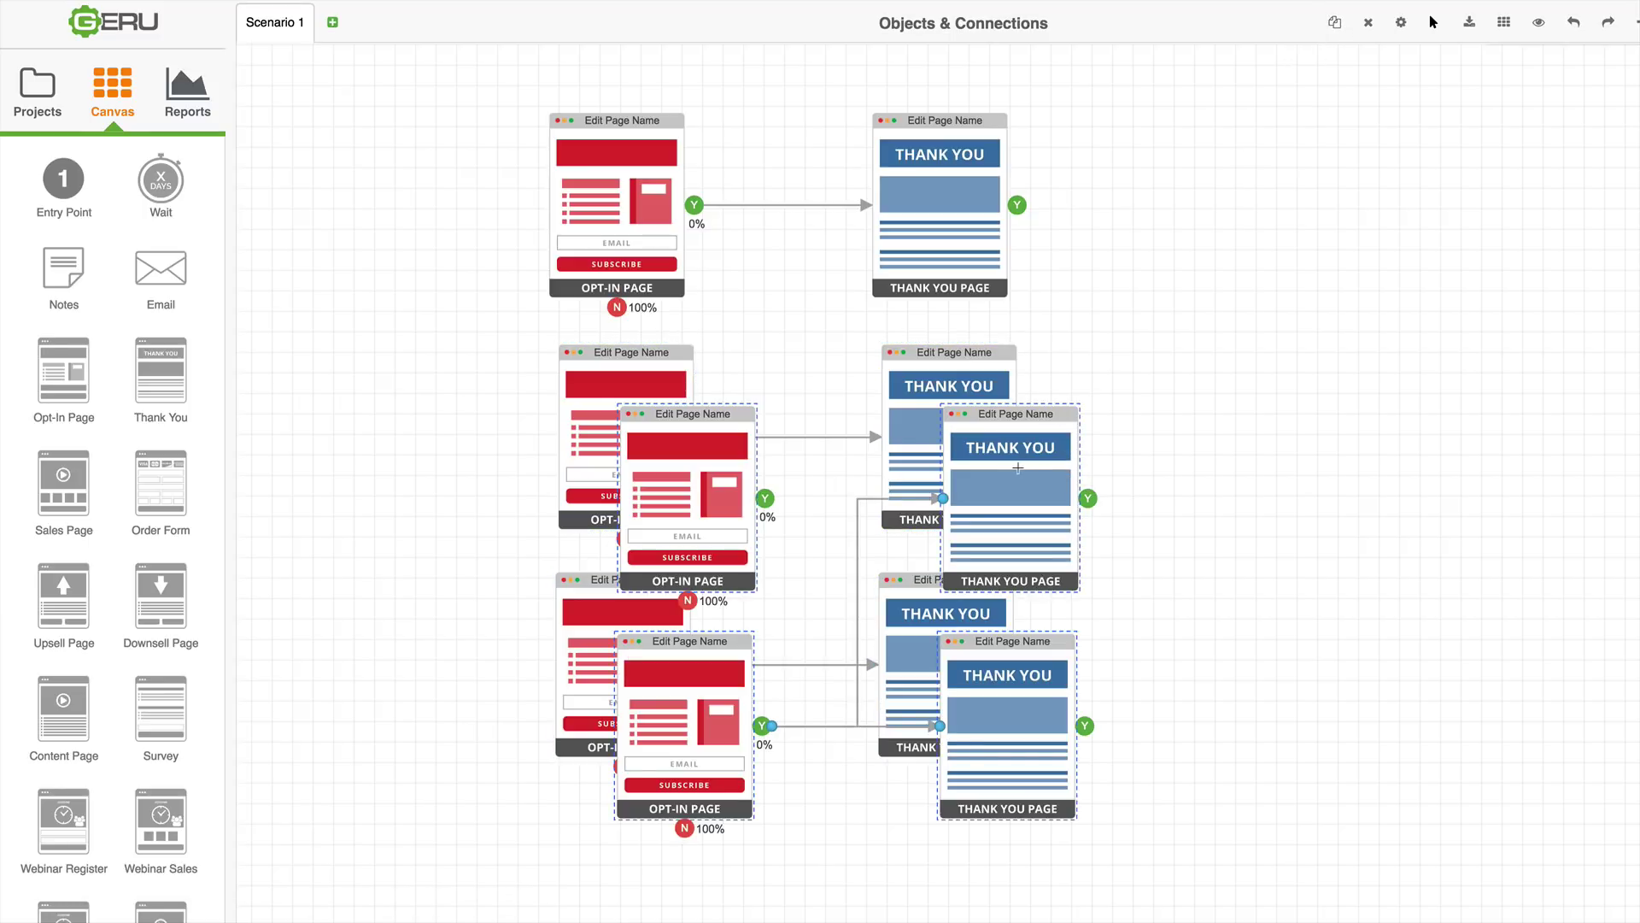
pyautogui.moveTo(1176, 421)
pyautogui.mouseDown()
pyautogui.moveTo(1497, 267)
pyautogui.moveTo(1550, 201)
pyautogui.mouseUp()
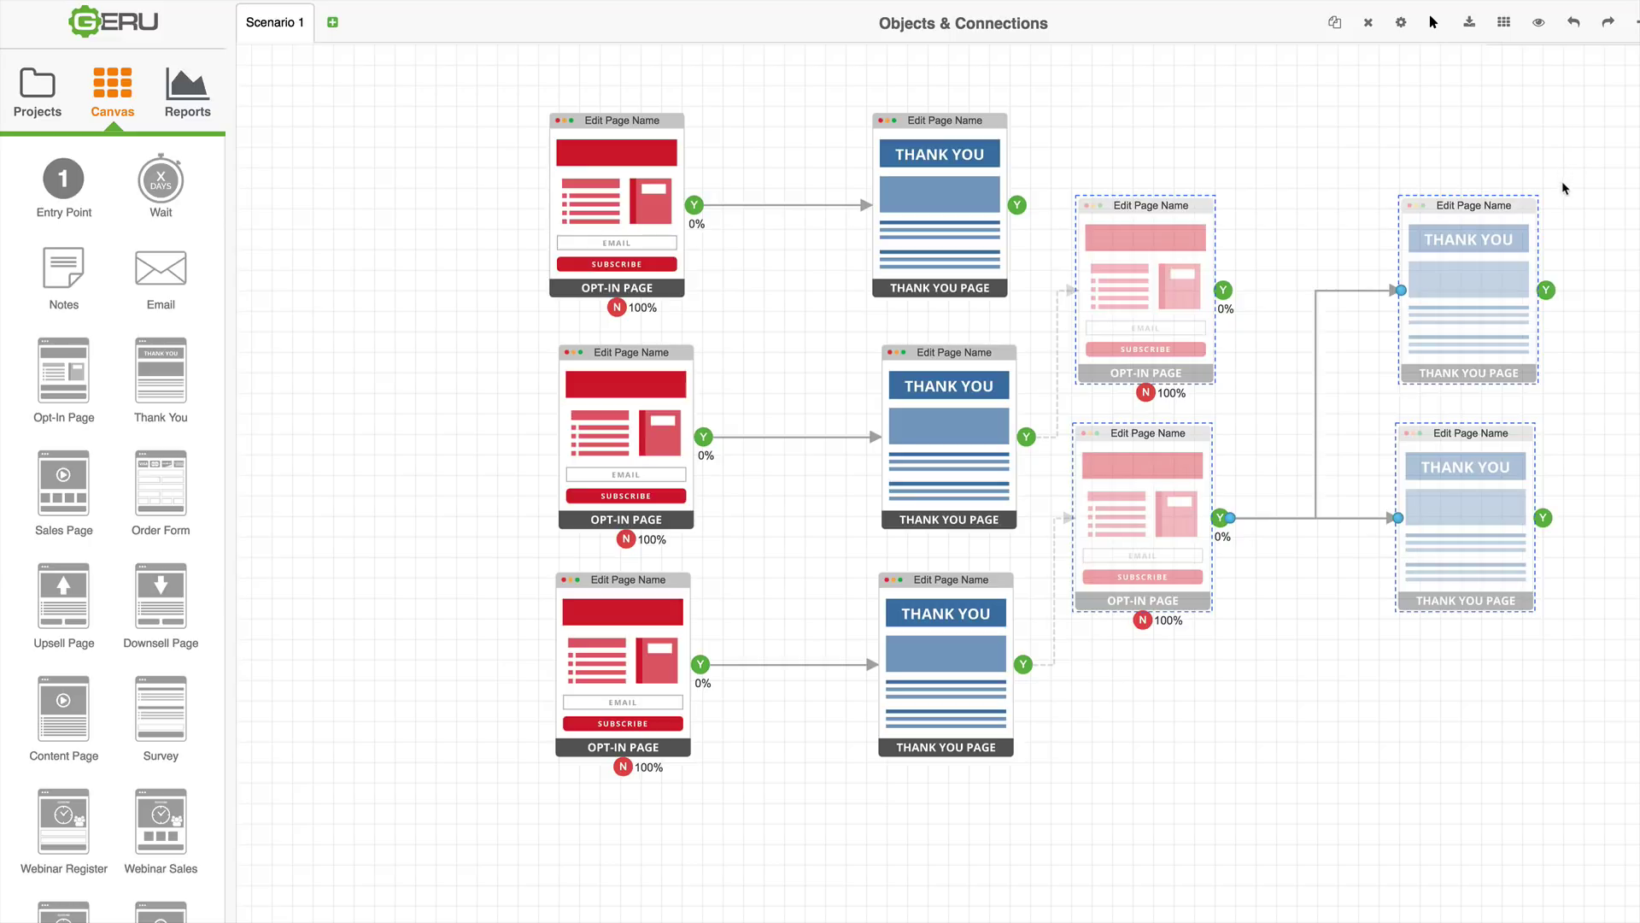
pyautogui.moveTo(1491, 249)
pyautogui.mouseDown()
pyautogui.moveTo(1502, 221)
pyautogui.moveTo(1515, 226)
pyautogui.moveTo(1454, 220)
pyautogui.moveTo(1487, 248)
pyautogui.mouseUp()
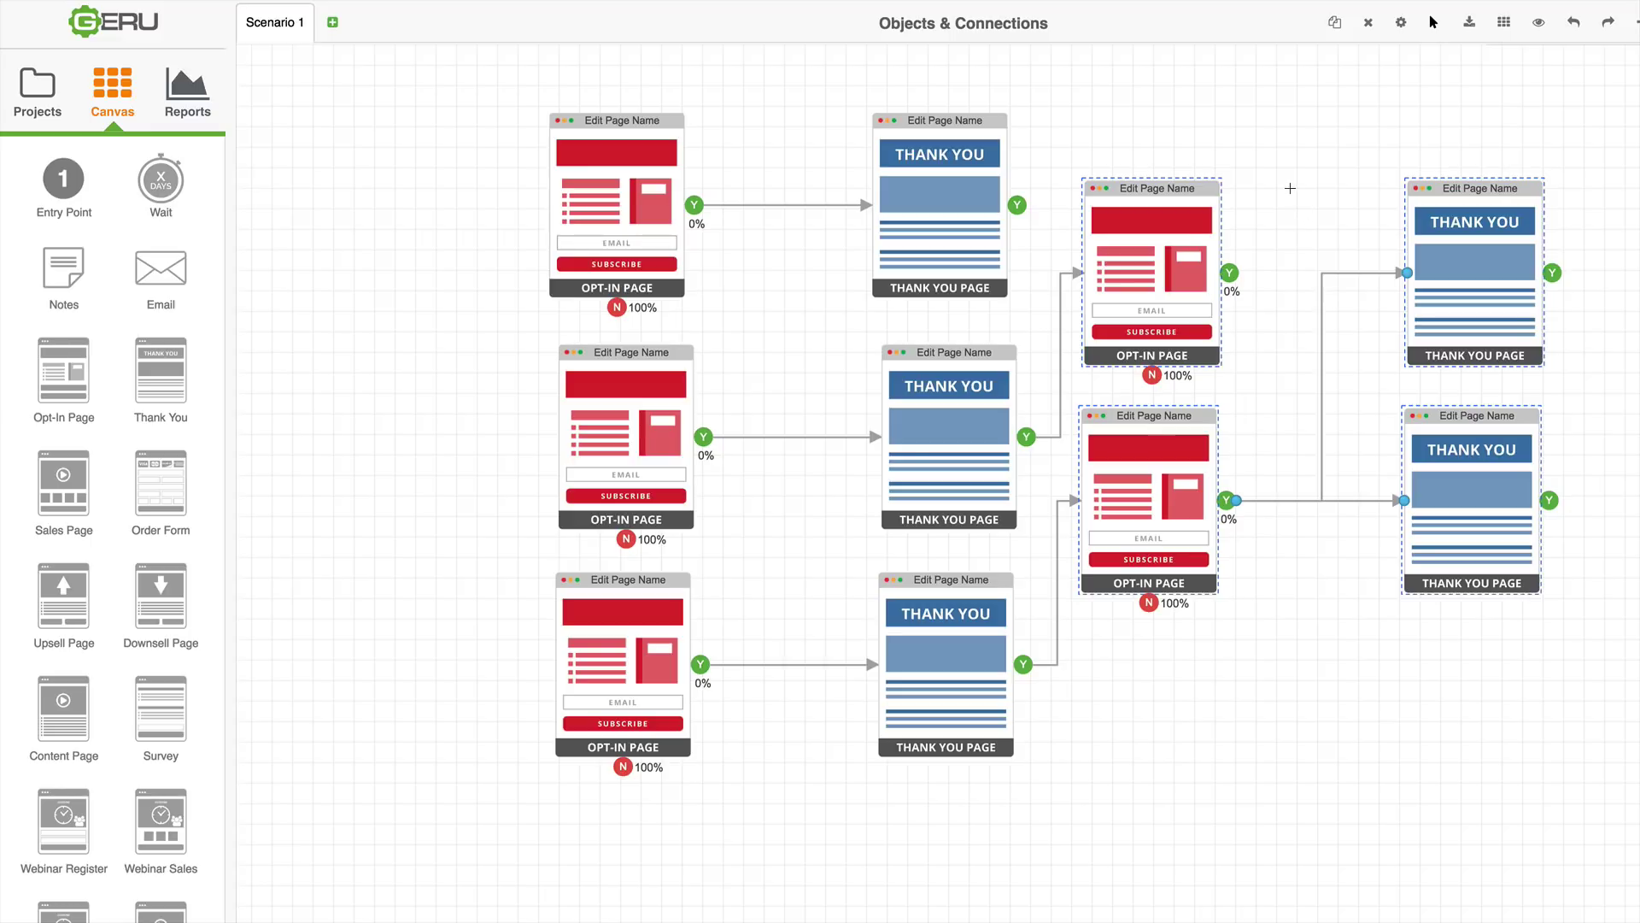
# Step: Delete all cloned pages, keeping the original pair, and add a Content Page below it
pyautogui.press('Delete')
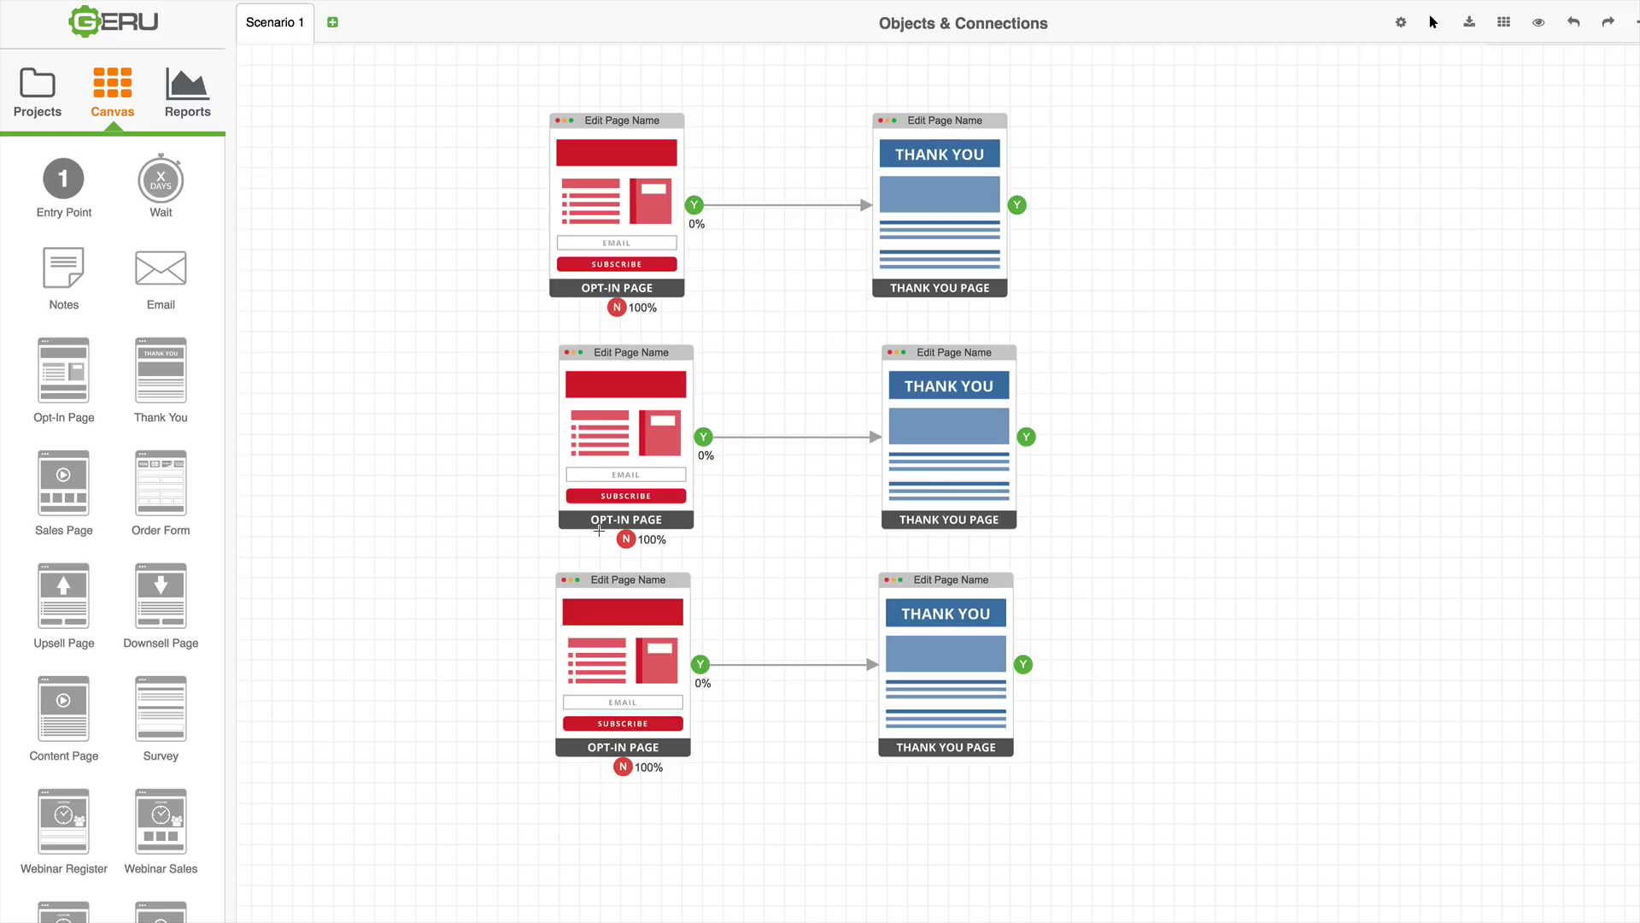
pyautogui.moveTo(504, 339); pyautogui.dragTo(1153, 812)
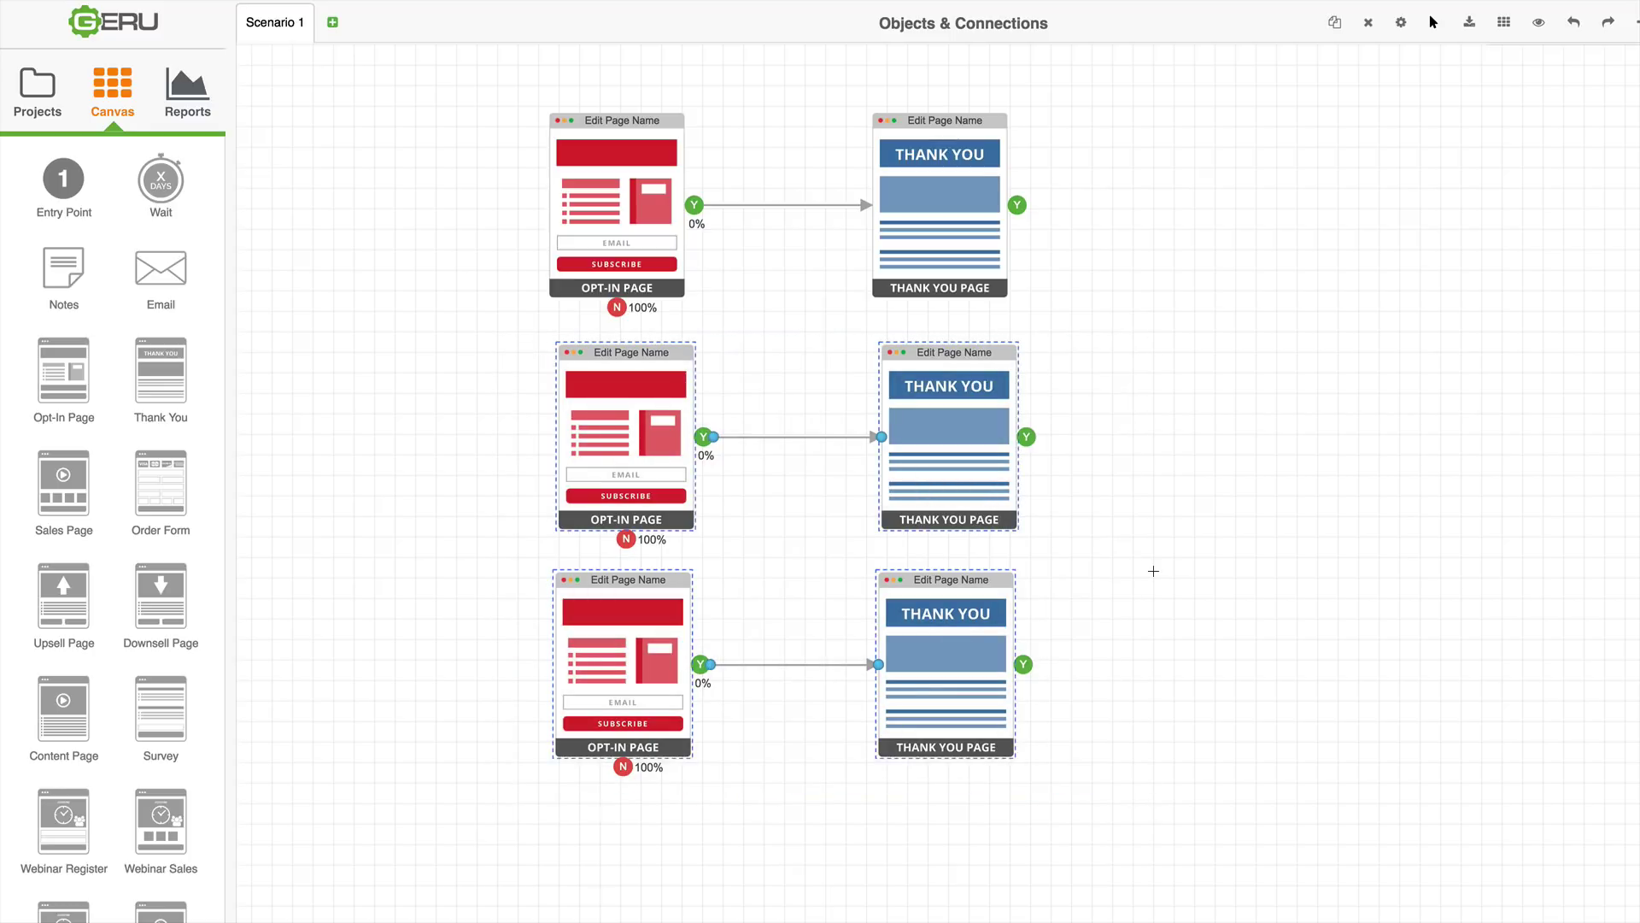
pyautogui.press('Delete')
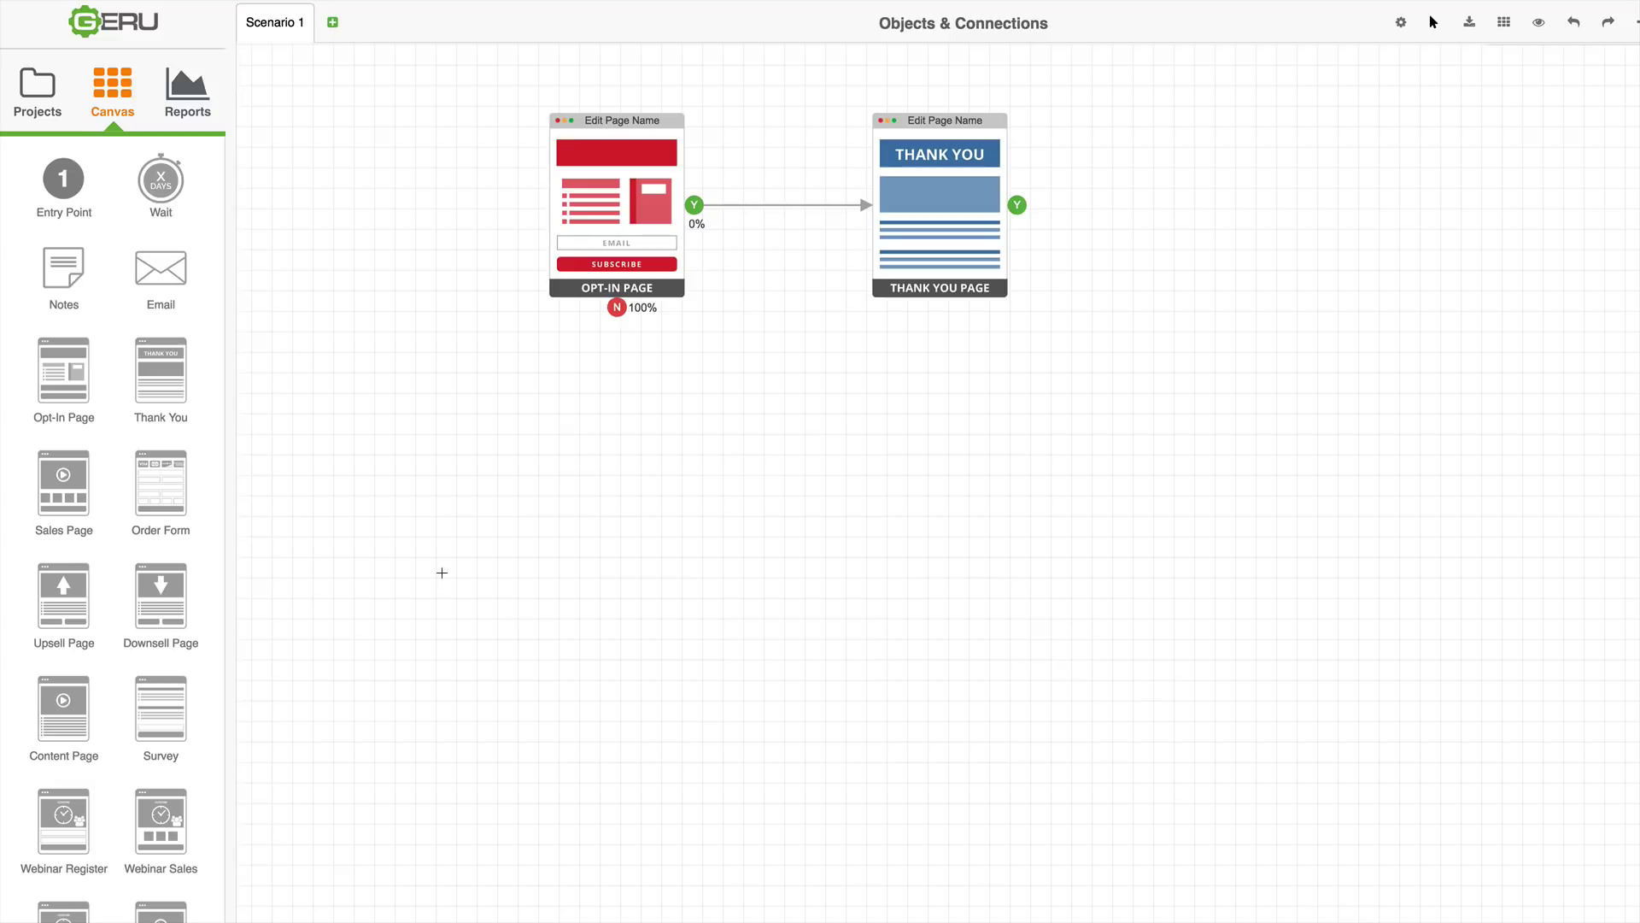
pyautogui.moveTo(63, 708); pyautogui.dragTo(823, 523)
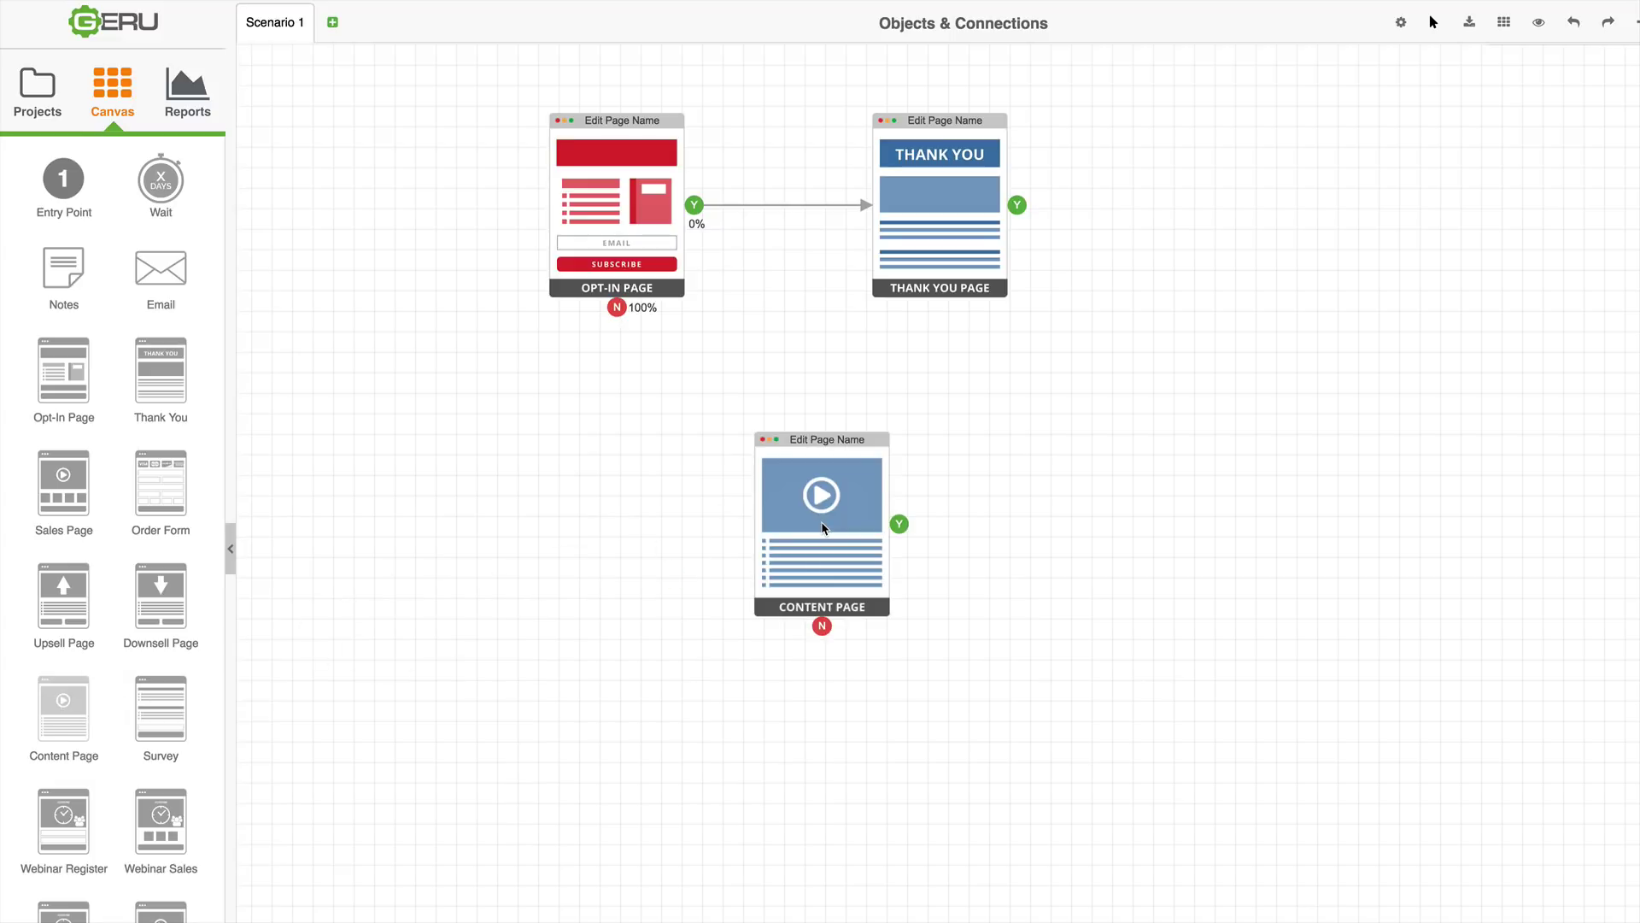